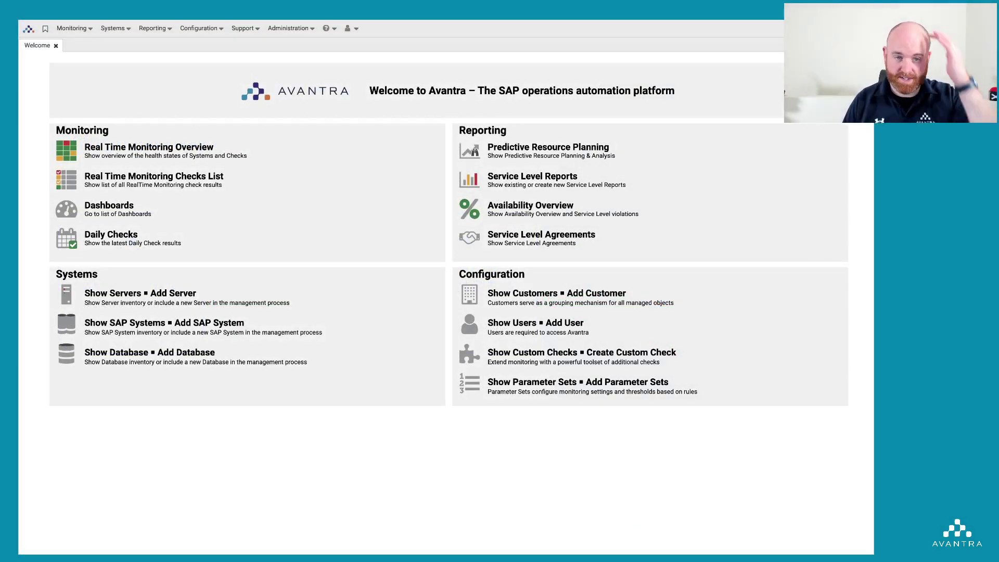
- Open the server inventory, view the properties of the gdevrd-ma-master server and close its details
{"action": "left_click", "coordinate": [115, 29]}
{"action": "left_click", "coordinate": [124, 39]}
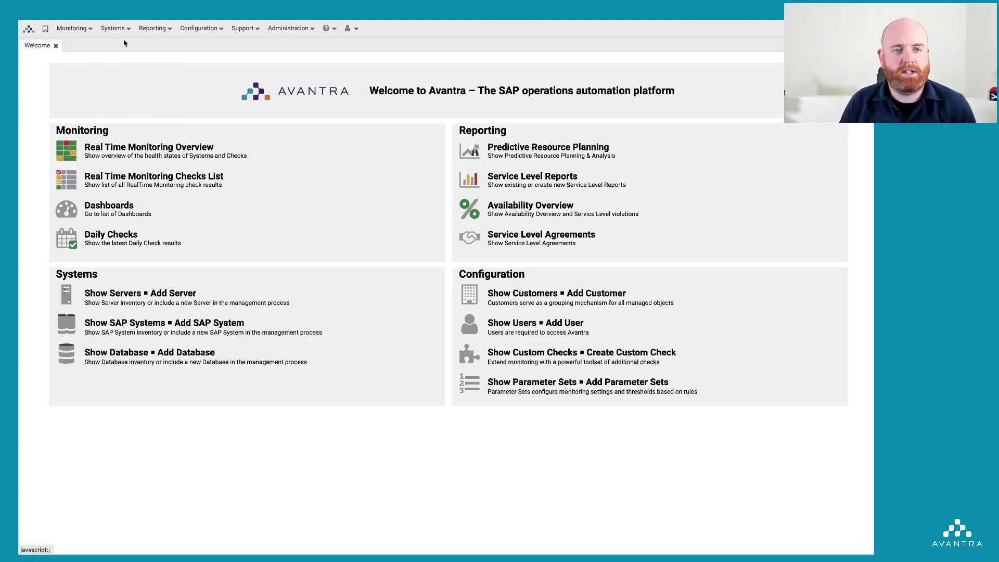
{"action": "left_click", "coordinate": [52, 106]}
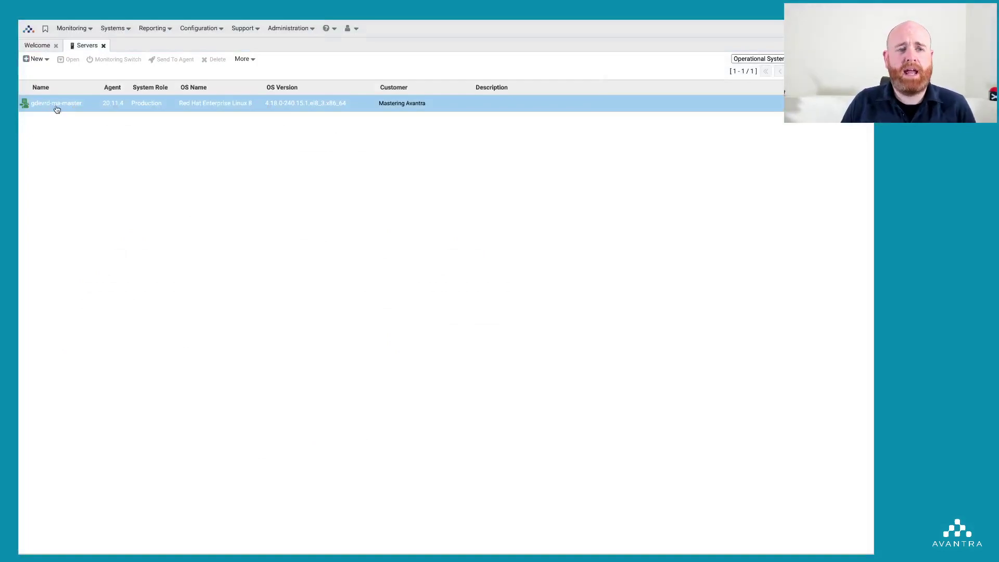
{"action": "double_click", "coordinate": [57, 108]}
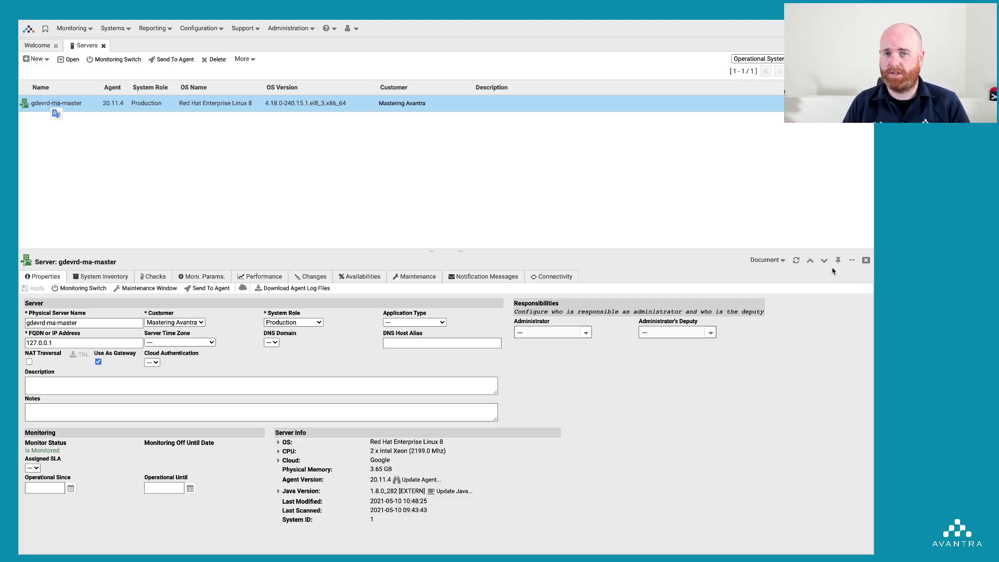
{"action": "left_click", "coordinate": [866, 260]}
{"action": "right_click", "coordinate": [116, 158]}
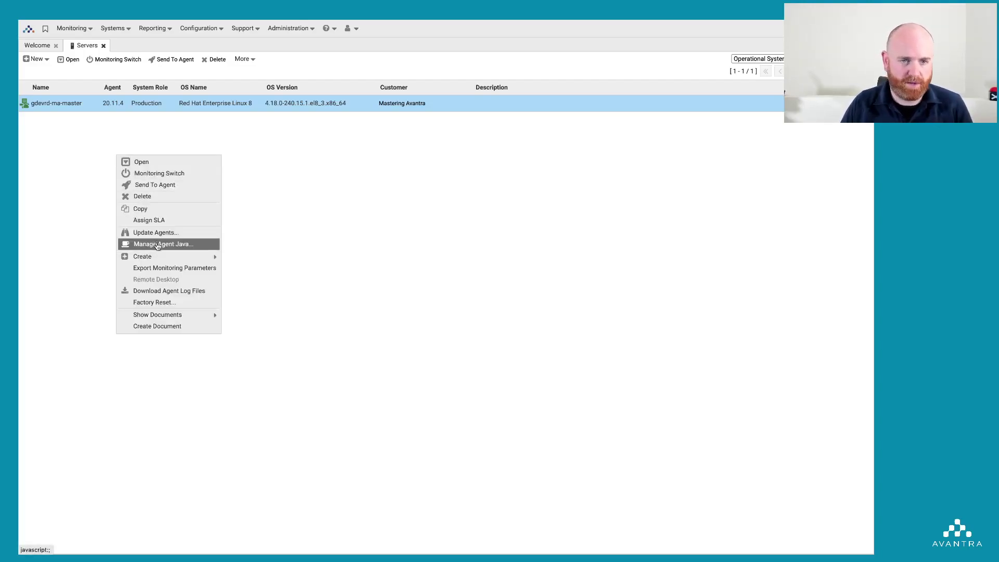
{"action": "left_click", "coordinate": [61, 129]}
- Add a new server named gdevrd-ma-gw1 with system role Production and gdevrd-ma-gw1 as its FQDN
{"action": "left_click", "coordinate": [36, 59]}
{"action": "left_click", "coordinate": [41, 73]}
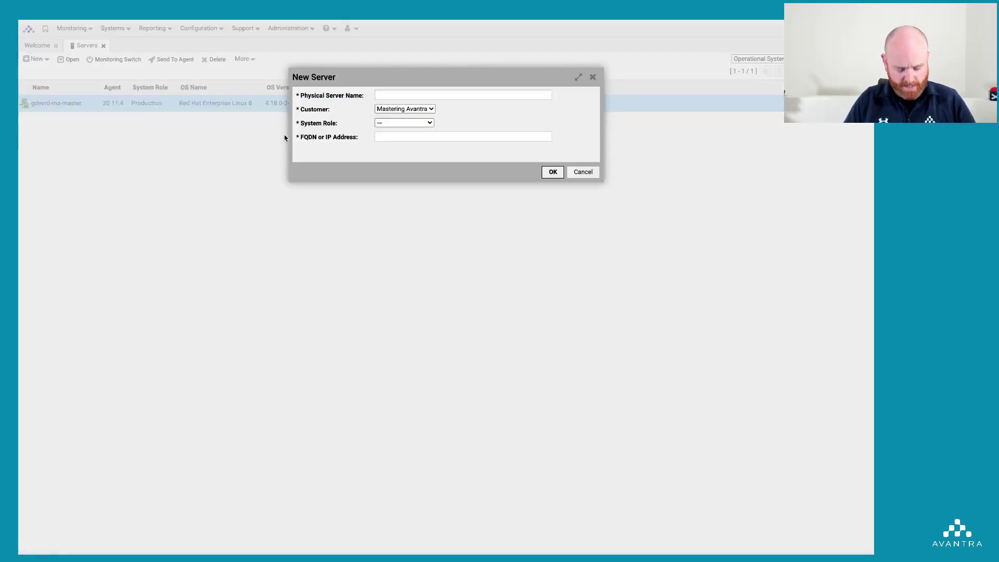
{"action": "type", "text": "gdevrd"}
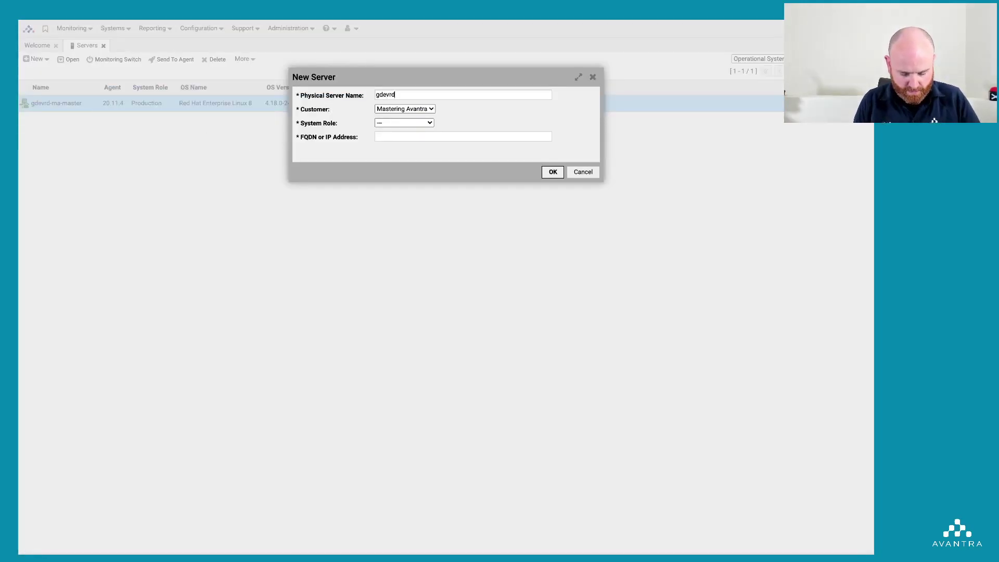
{"action": "type", "text": "-ma-gw1"}
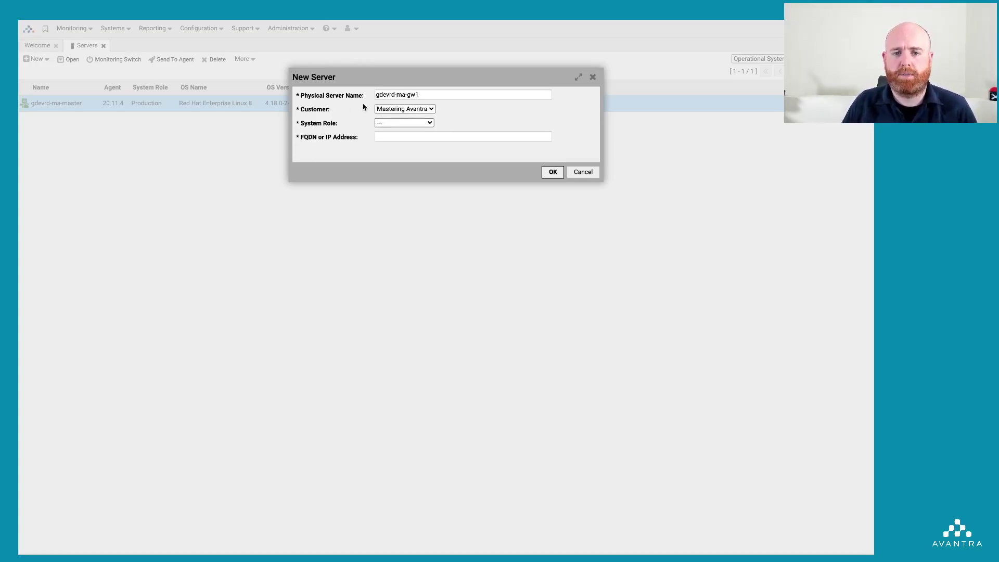
{"action": "left_click", "coordinate": [414, 124]}
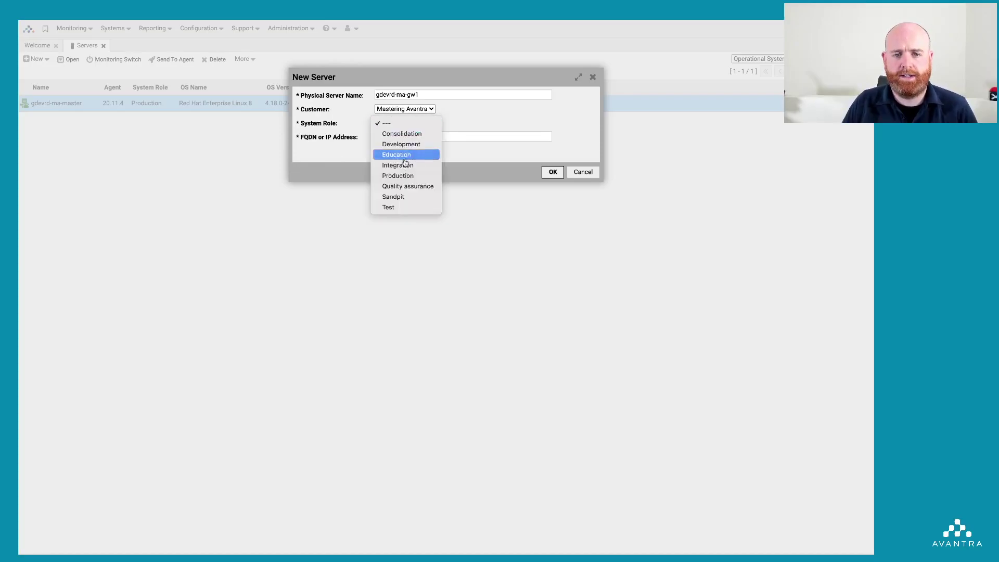
{"action": "left_click", "coordinate": [405, 176]}
{"action": "left_click_drag", "start_coordinate": [434, 92], "coordinate": [371, 98]}
{"action": "key", "text": "ctrl+c"}
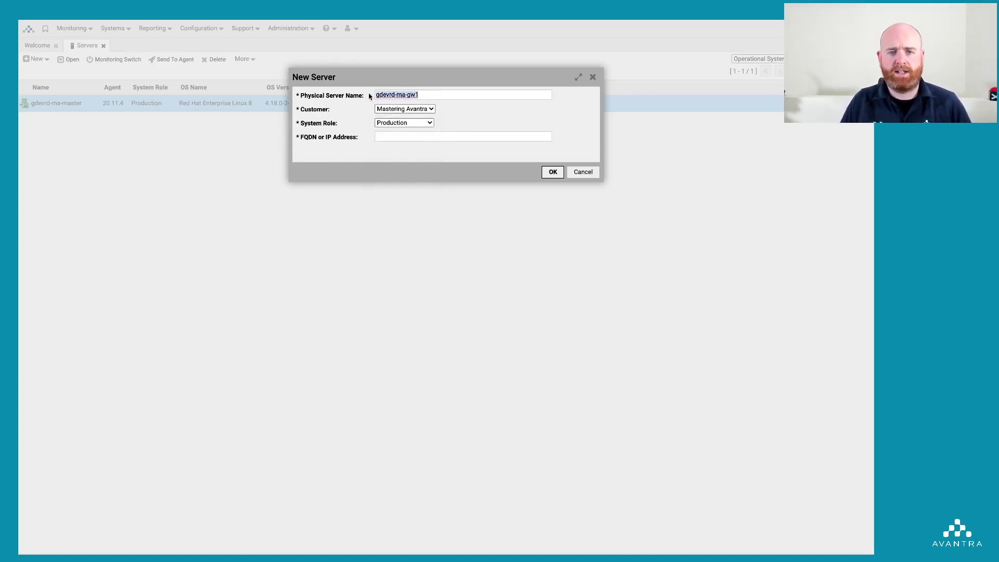
{"action": "left_click", "coordinate": [447, 137]}
{"action": "key", "text": "ctrl+v"}
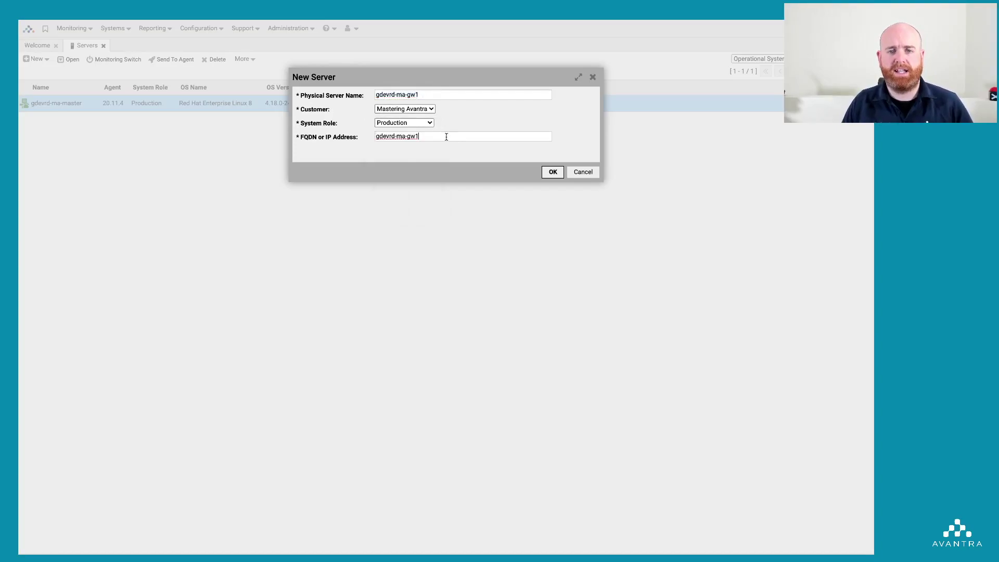
{"action": "left_click", "coordinate": [556, 173]}
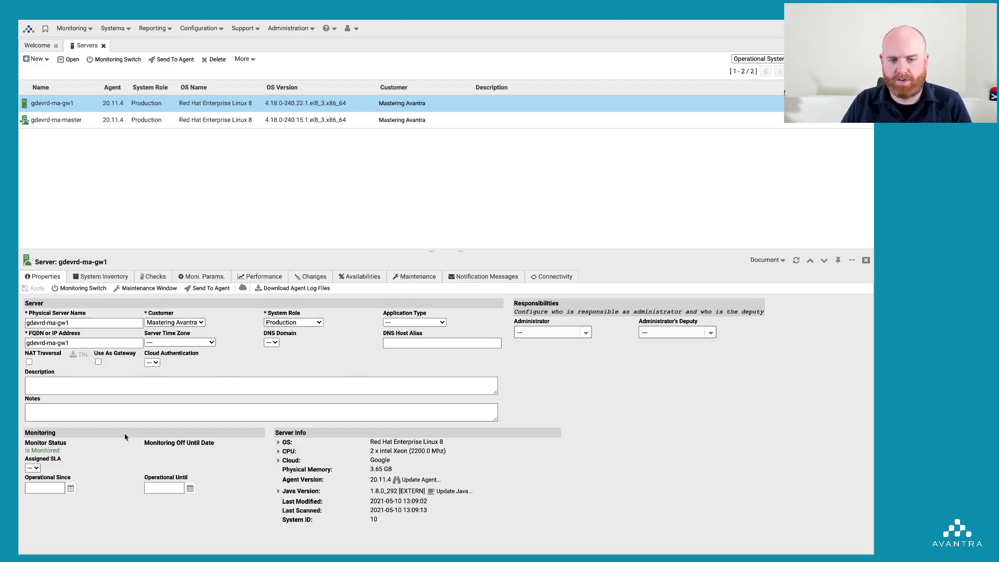
- Enable Use As Gateway on server gdevrd-ma-gw1 and disable it on gdevrd-ma-master, applying both changes
{"action": "left_click", "coordinate": [99, 362]}
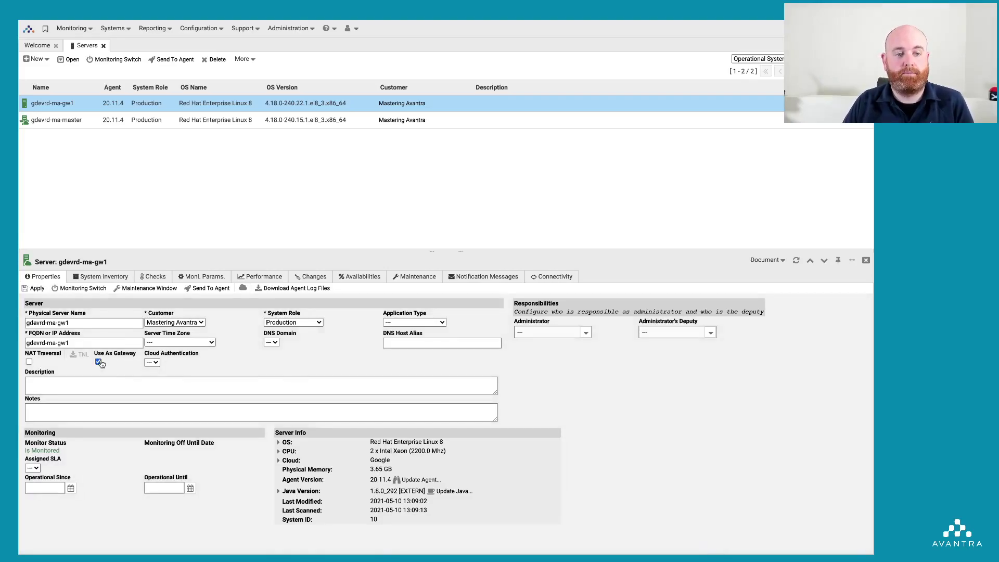
{"action": "left_click", "coordinate": [38, 291]}
{"action": "left_click", "coordinate": [74, 116]}
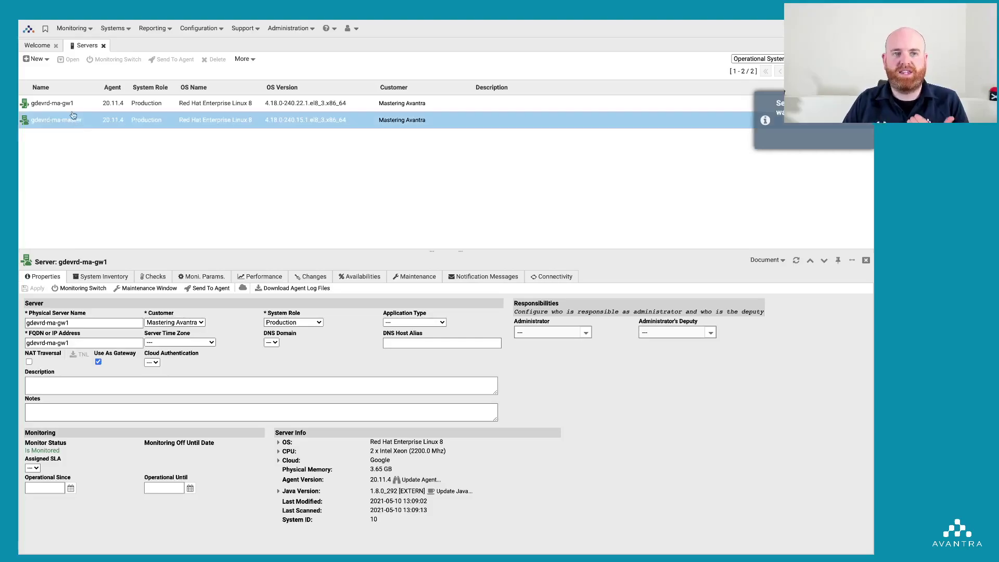
{"action": "left_click", "coordinate": [70, 104]}
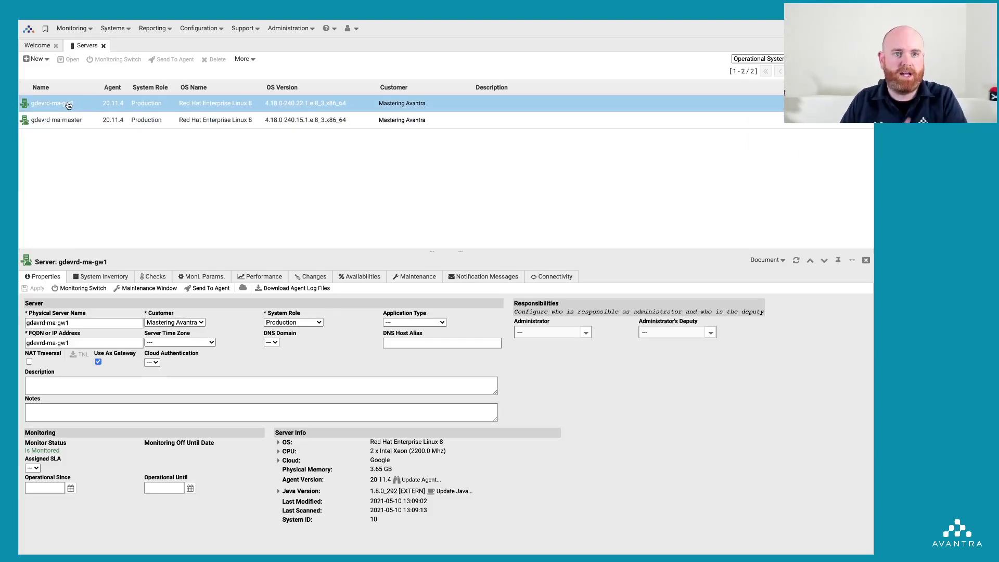
{"action": "left_click", "coordinate": [81, 123]}
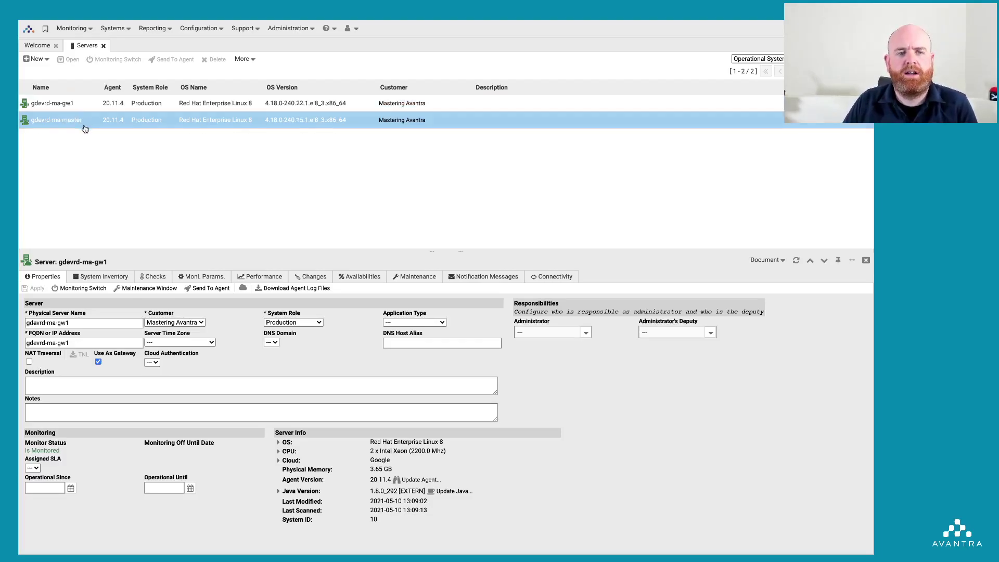
{"action": "left_click", "coordinate": [98, 363]}
{"action": "left_click", "coordinate": [34, 288]}
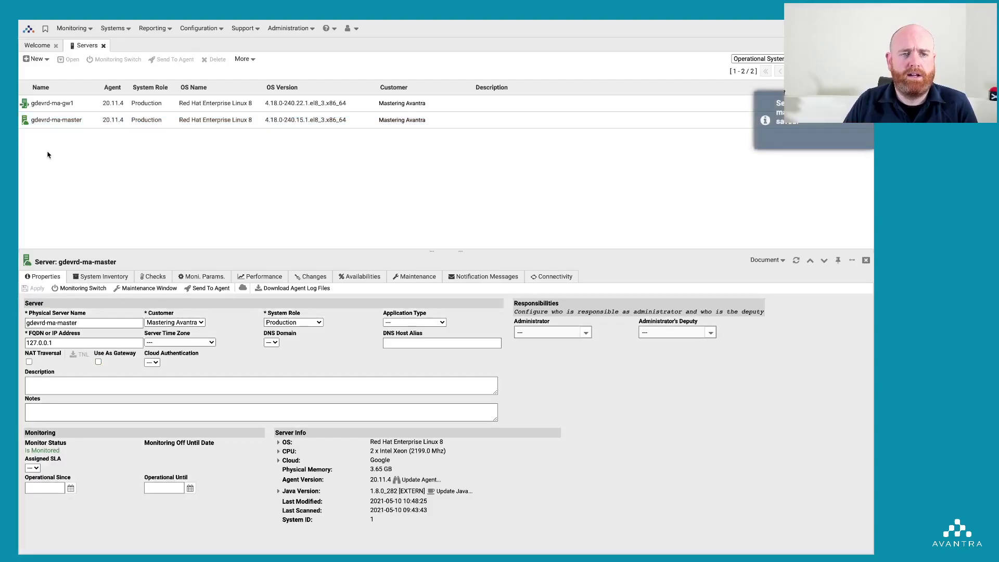
{"action": "left_click", "coordinate": [23, 125]}
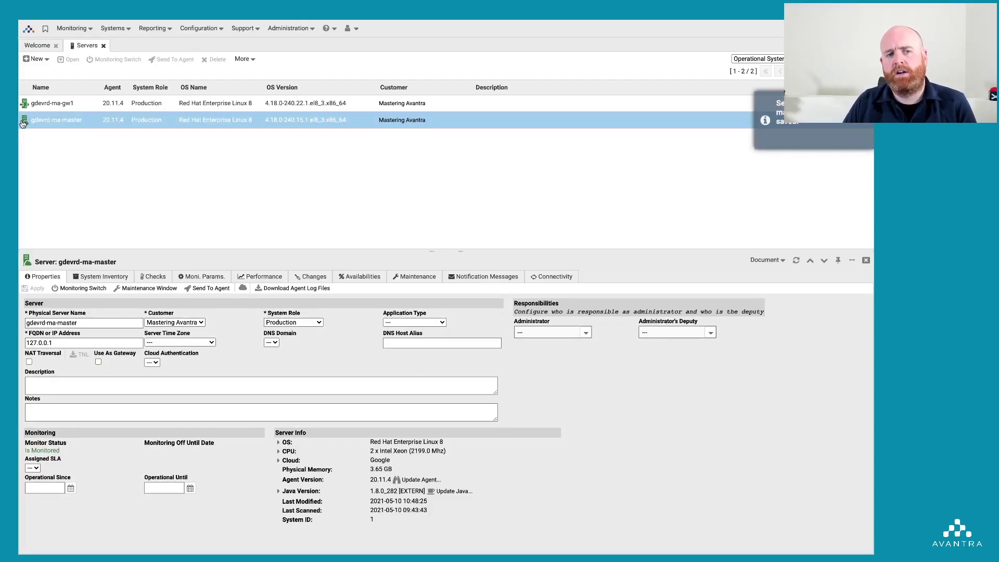
{"action": "left_click", "coordinate": [22, 104]}
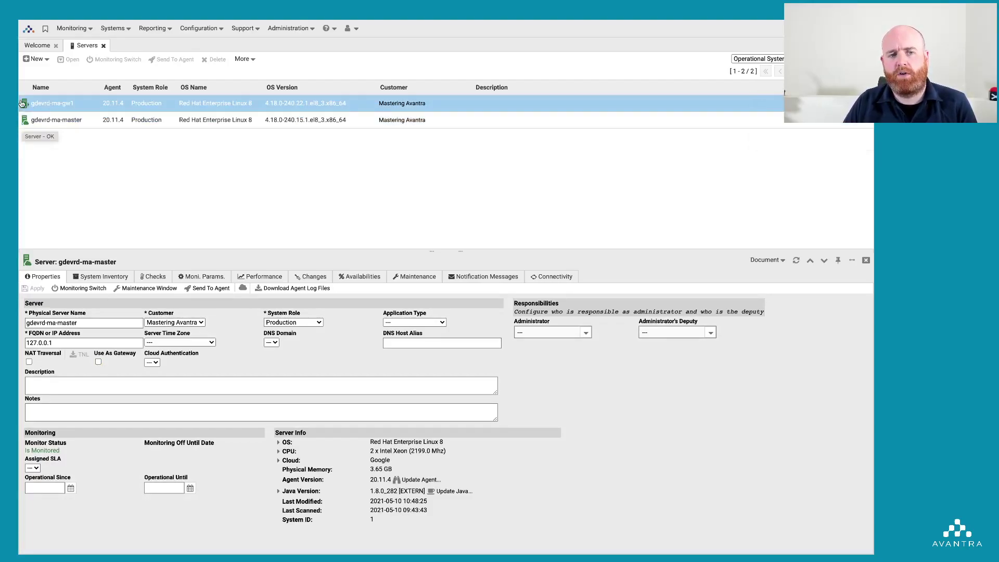
{"action": "left_click", "coordinate": [29, 122]}
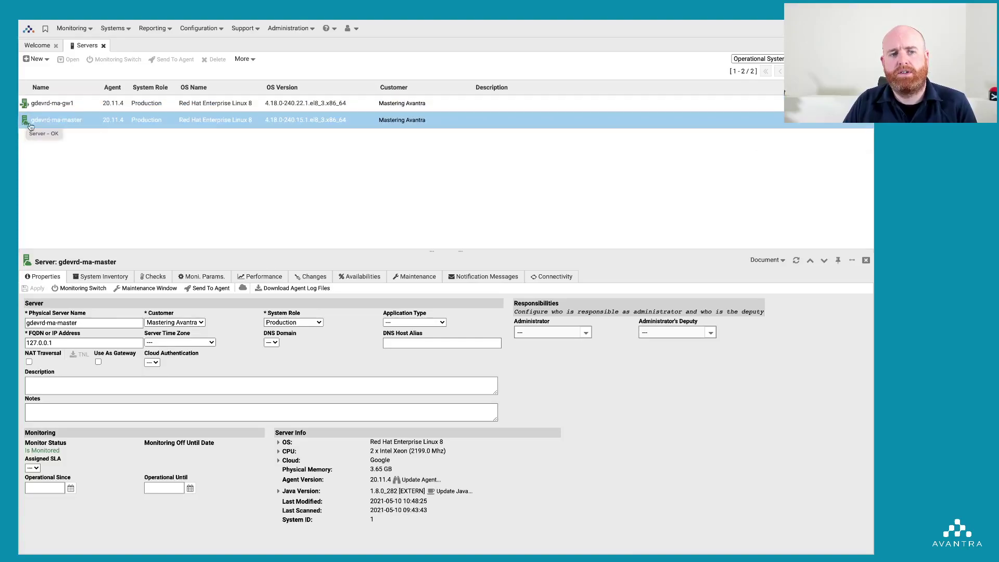
{"action": "left_click", "coordinate": [30, 125]}
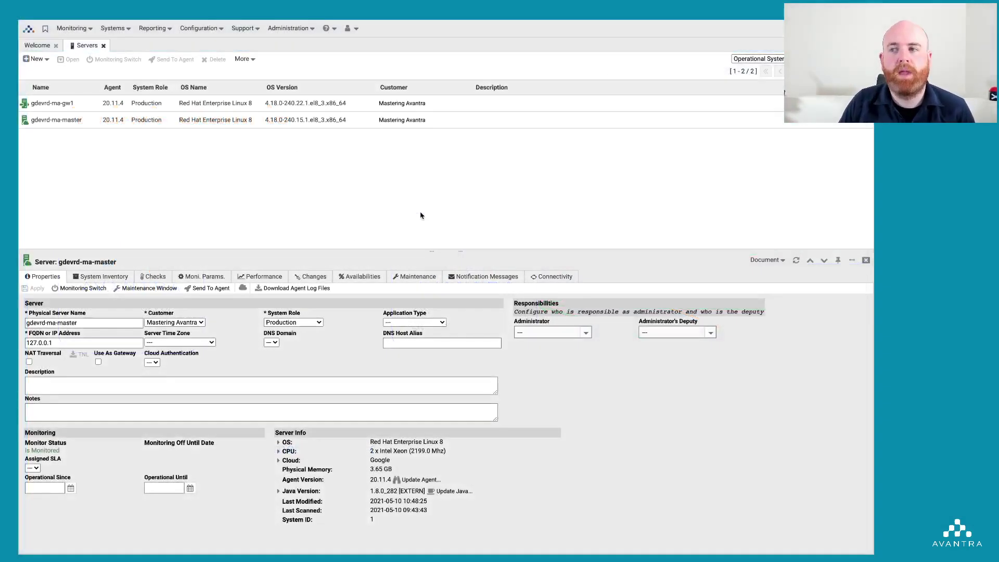
- Open the customer list and create a new customer named "Fruit Deliveries Inc."
{"action": "left_click", "coordinate": [289, 30]}
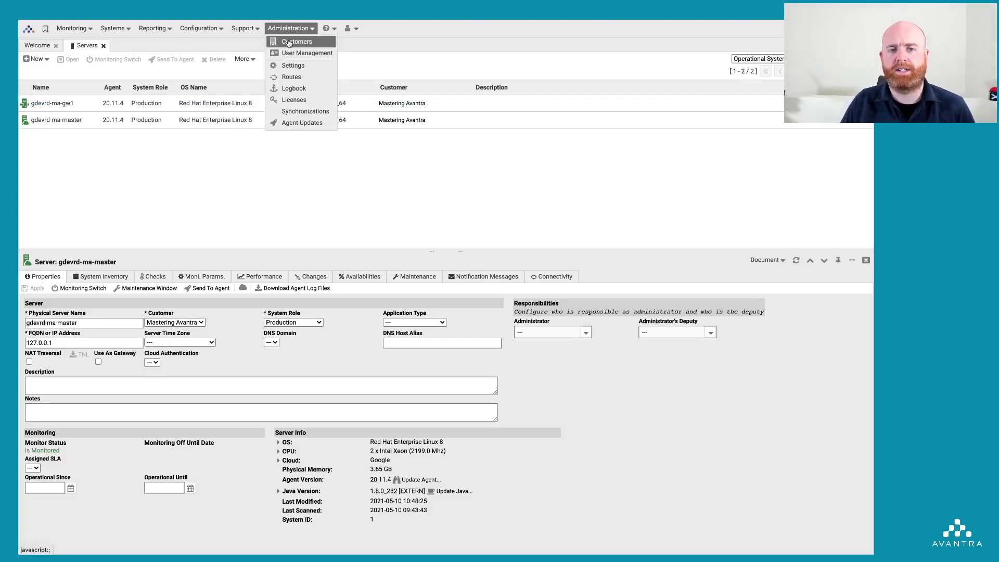
{"action": "left_click", "coordinate": [289, 42]}
{"action": "left_click", "coordinate": [47, 106]}
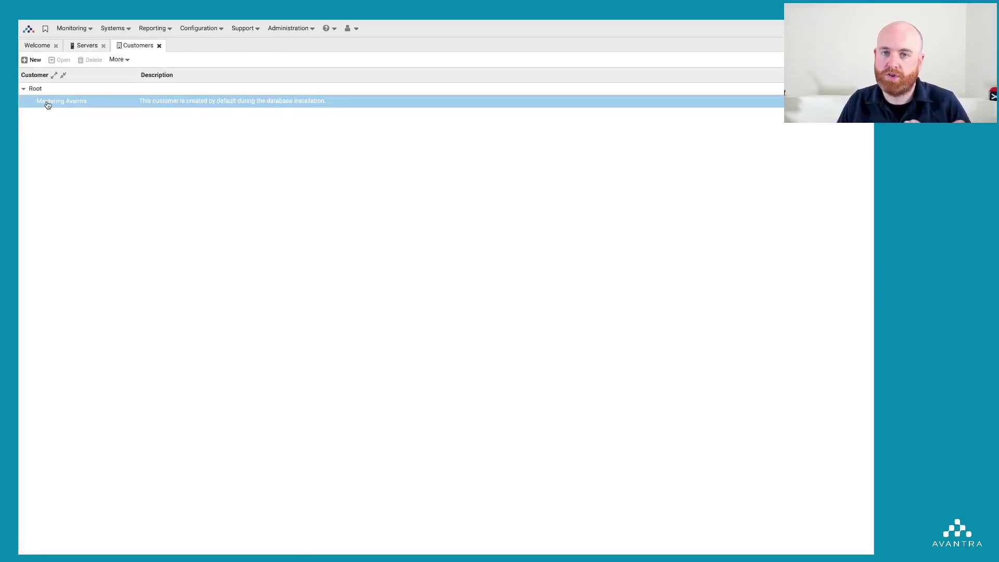
{"action": "left_click", "coordinate": [87, 45]}
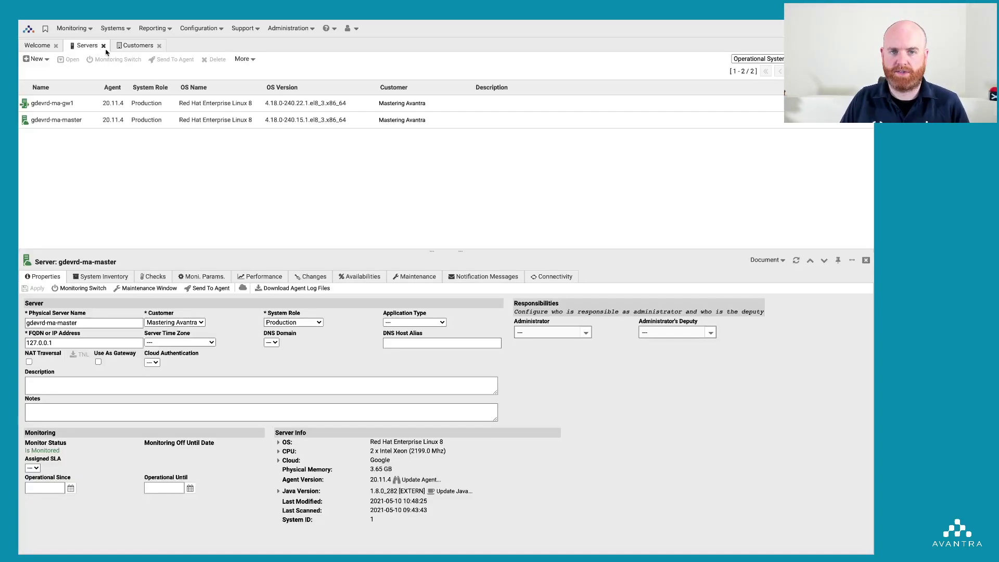
{"action": "left_click", "coordinate": [136, 48]}
{"action": "left_click", "coordinate": [31, 60]}
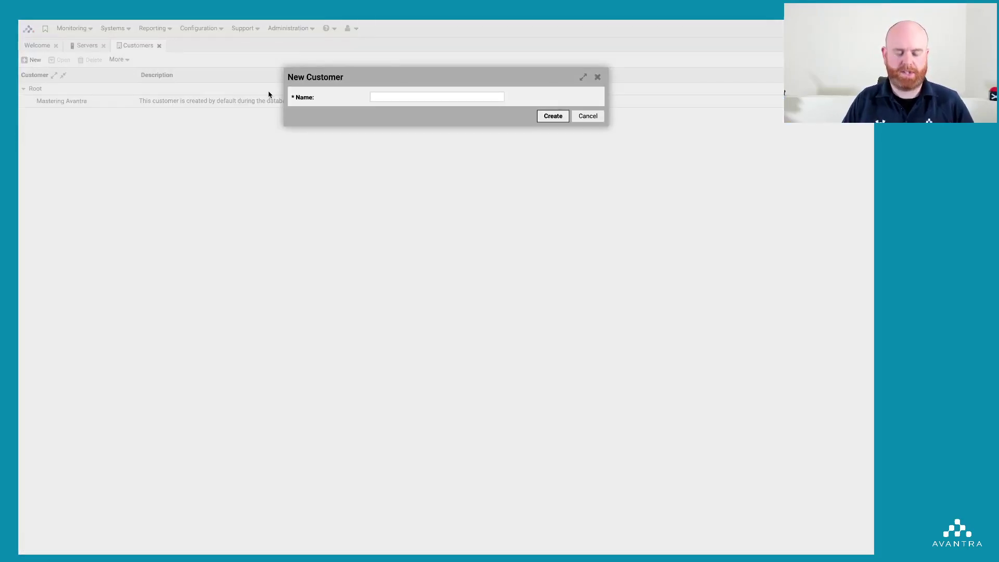
{"action": "type", "text": "Fru"}
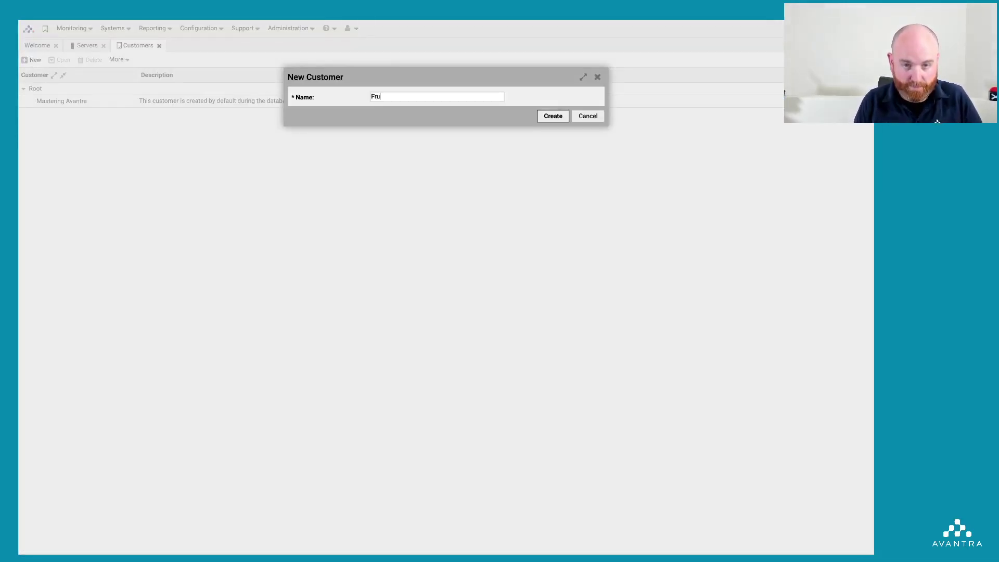
{"action": "type", "text": "it Deliveries Inc."}
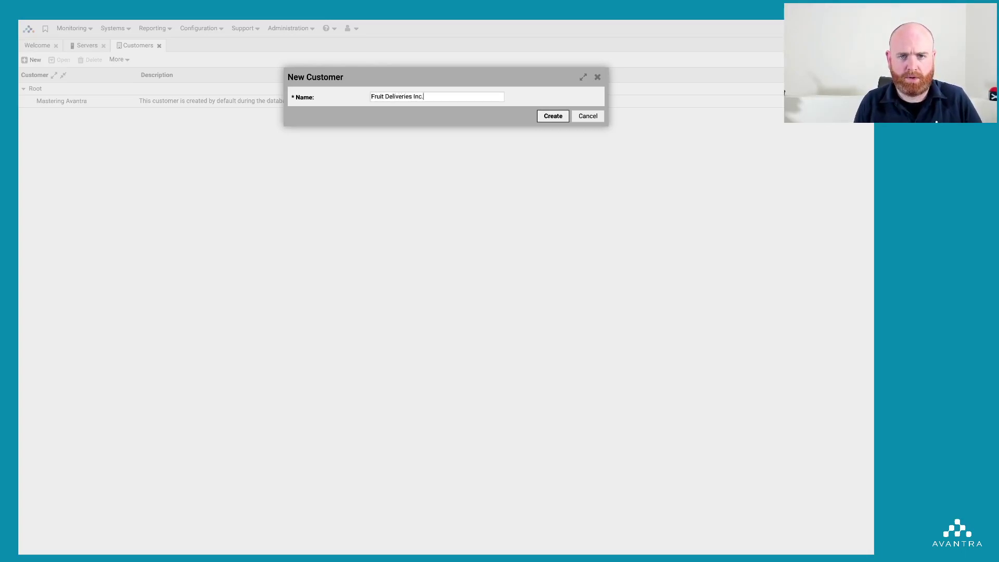
{"action": "left_click", "coordinate": [556, 115]}
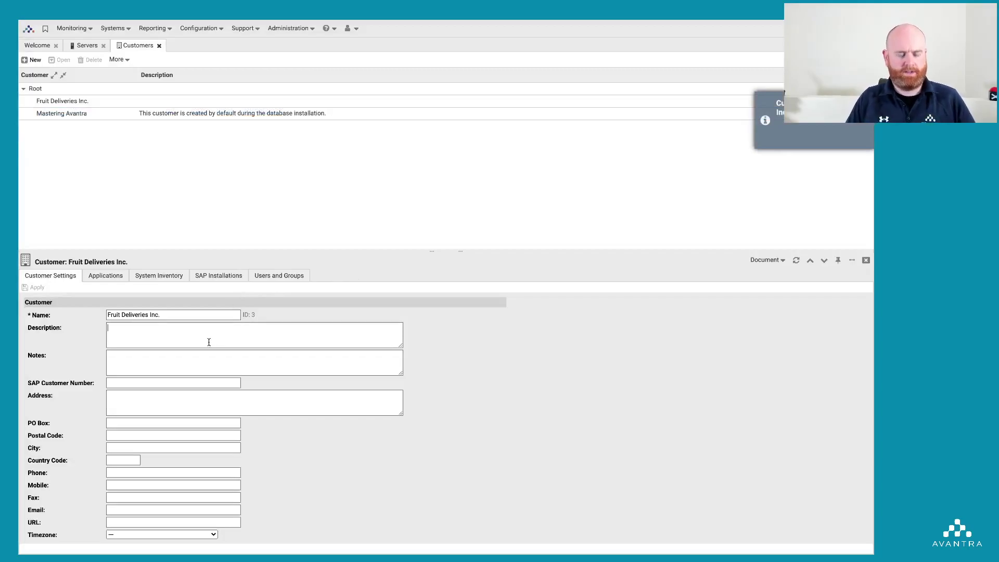
- Set the new customer's description to "Sample customer during demo of routes." and apply the change
{"action": "type", "text": "Sample customer during demo"}
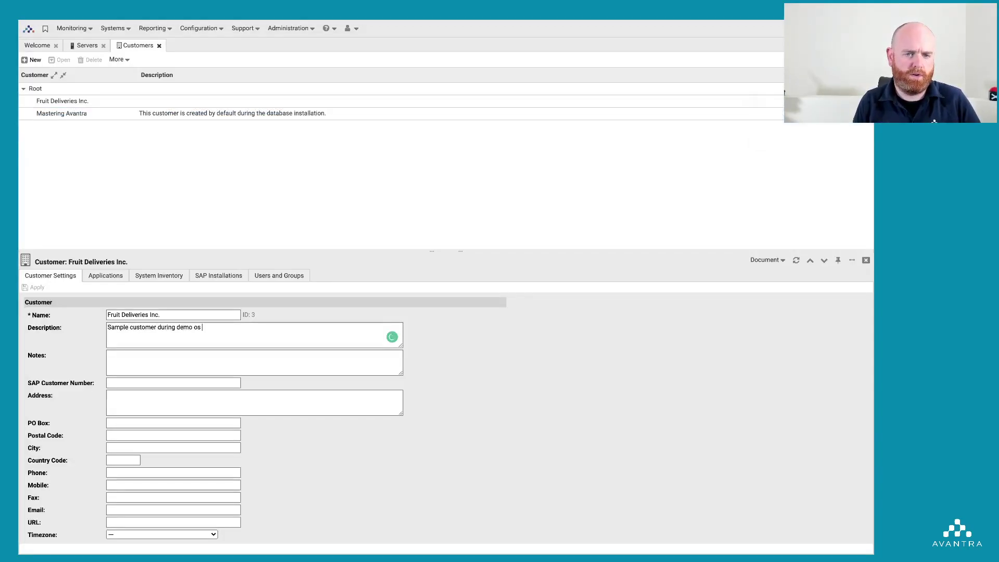
{"action": "type", "text": " of routes."}
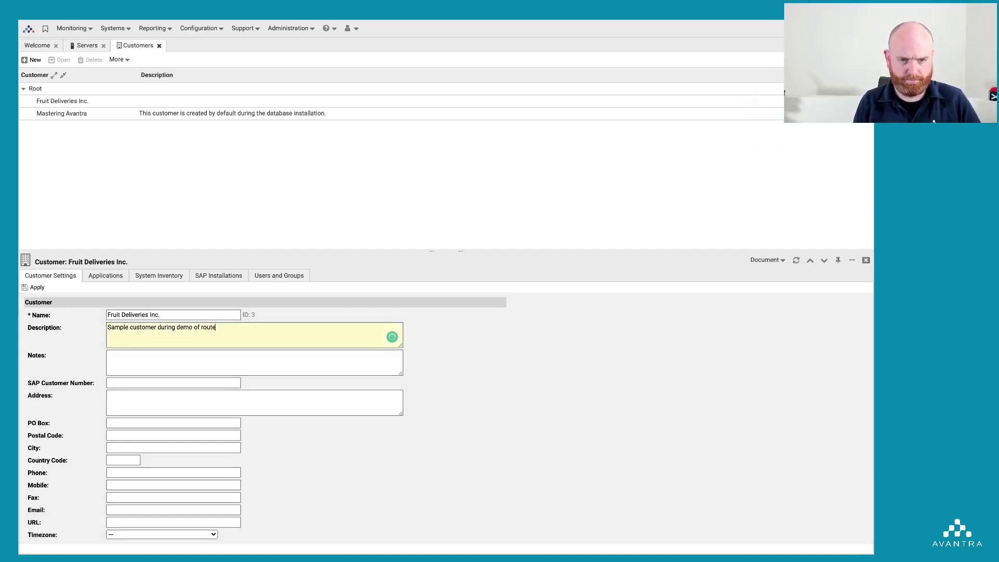
{"action": "left_click", "coordinate": [34, 287]}
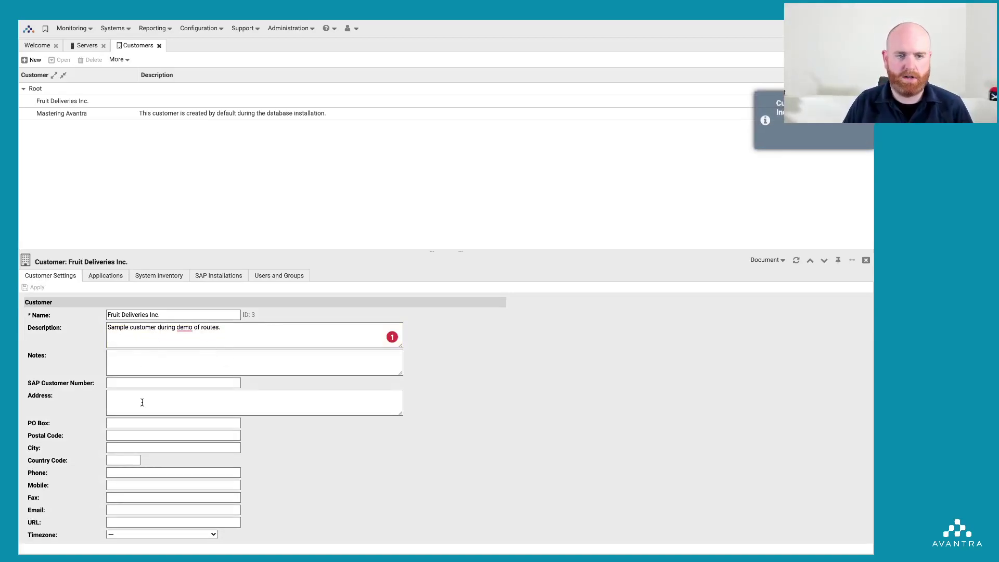
- View the applications of Fruit Deliveries Inc., and close its details and the customer list
{"action": "left_click", "coordinate": [109, 275]}
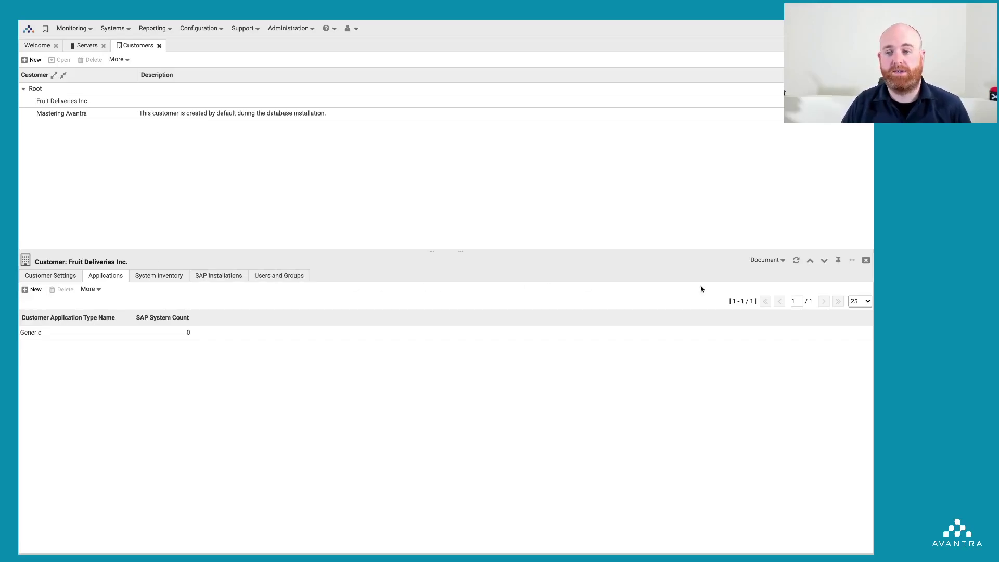
{"action": "left_click", "coordinate": [824, 260]}
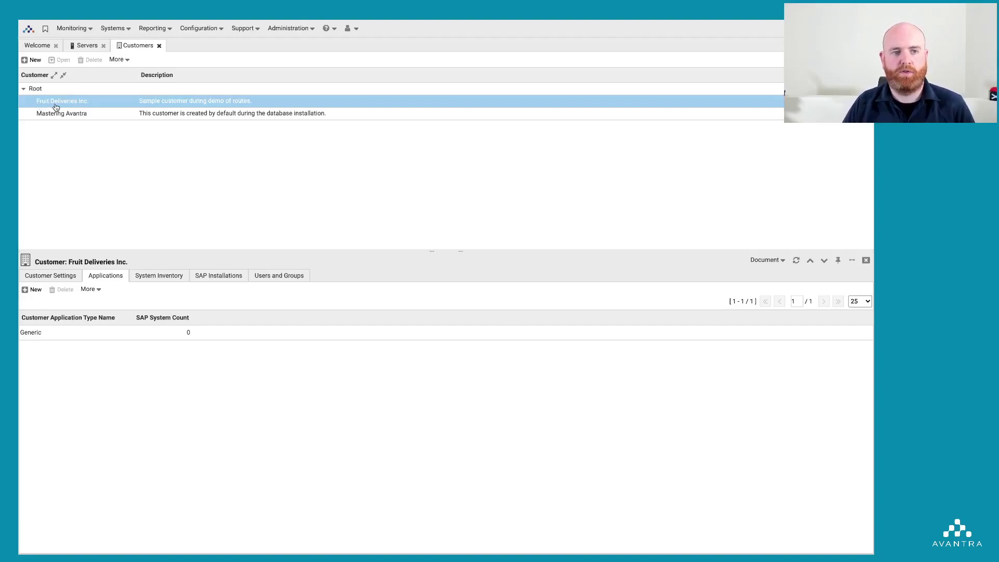
{"action": "left_click", "coordinate": [866, 260]}
{"action": "left_click", "coordinate": [160, 46]}
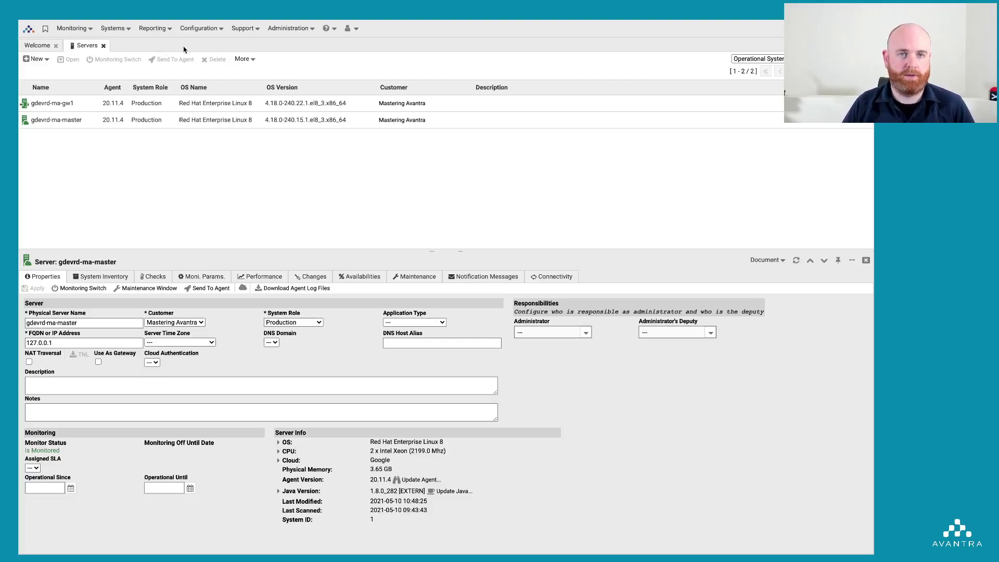
- Open the list of routes in the administration area
{"action": "left_click", "coordinate": [293, 30]}
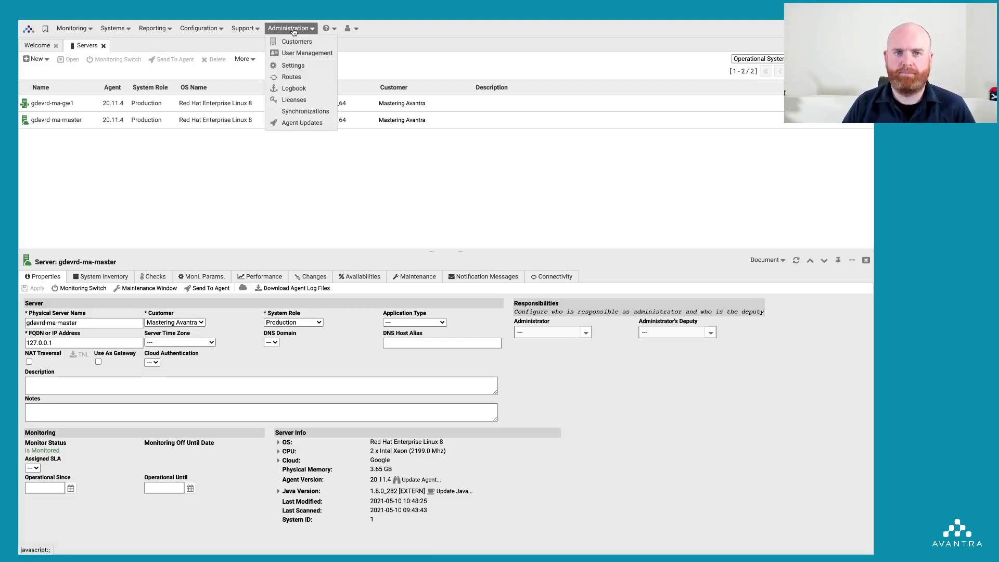
{"action": "left_click", "coordinate": [294, 78]}
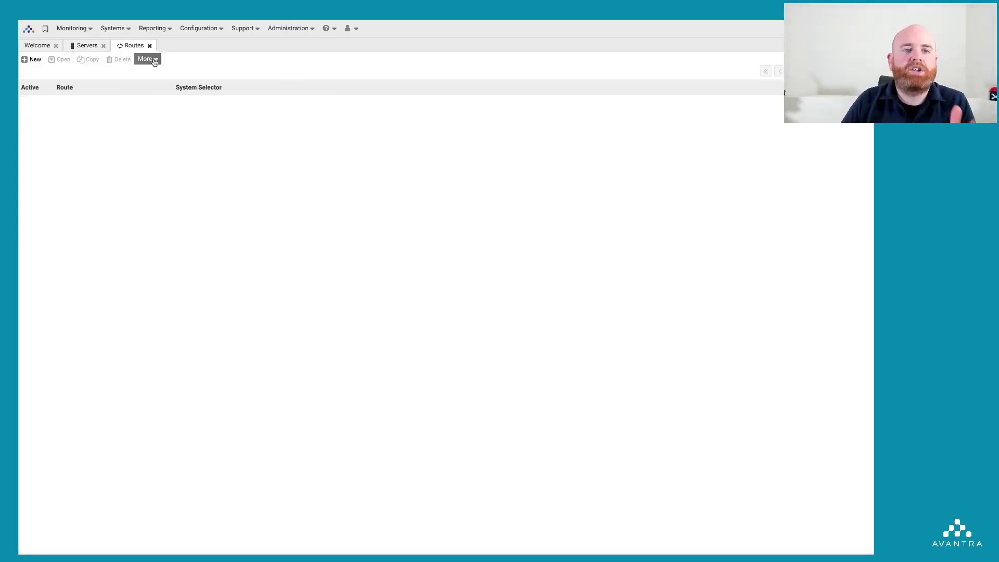
- Examine the connectivity of the gateway server gdevrd-ma-gw1, including the details of the leg from the master to the server
{"action": "left_click", "coordinate": [85, 45]}
{"action": "left_click", "coordinate": [59, 103]}
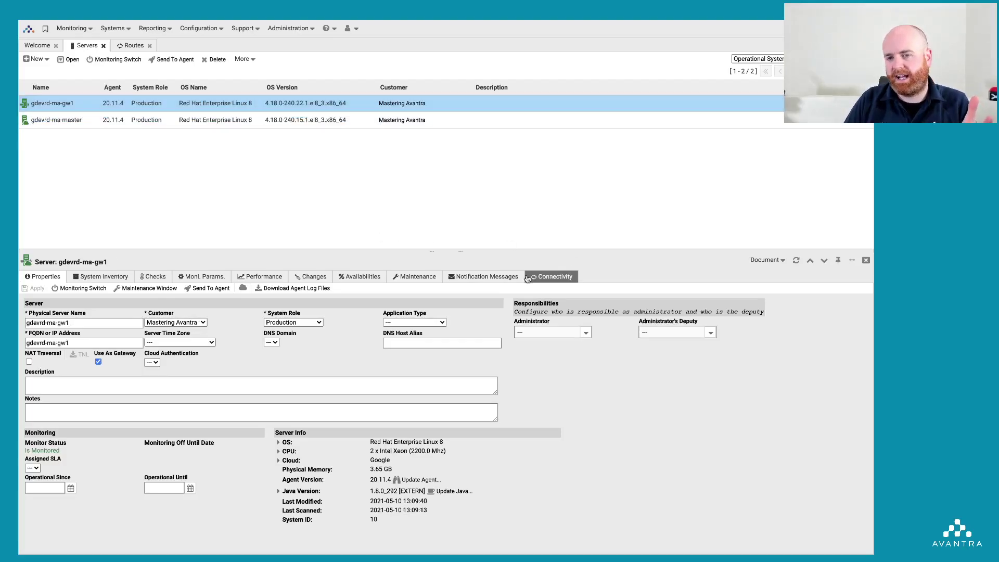
{"action": "left_click", "coordinate": [560, 277]}
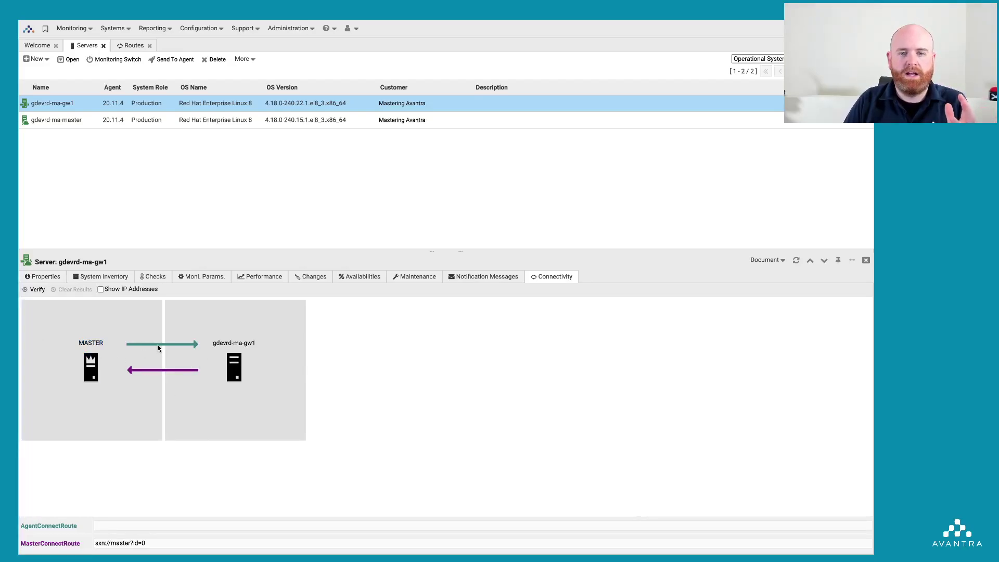
{"action": "left_click", "coordinate": [178, 345]}
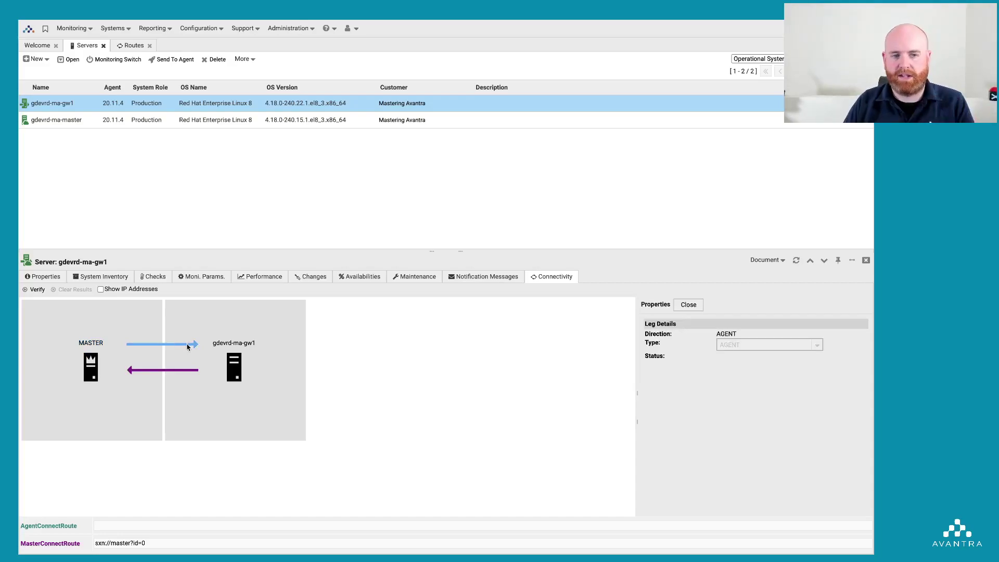
- Create a new route in the route list and enter "Fruit Deliveries Ltd." as its name
{"action": "left_click", "coordinate": [128, 45]}
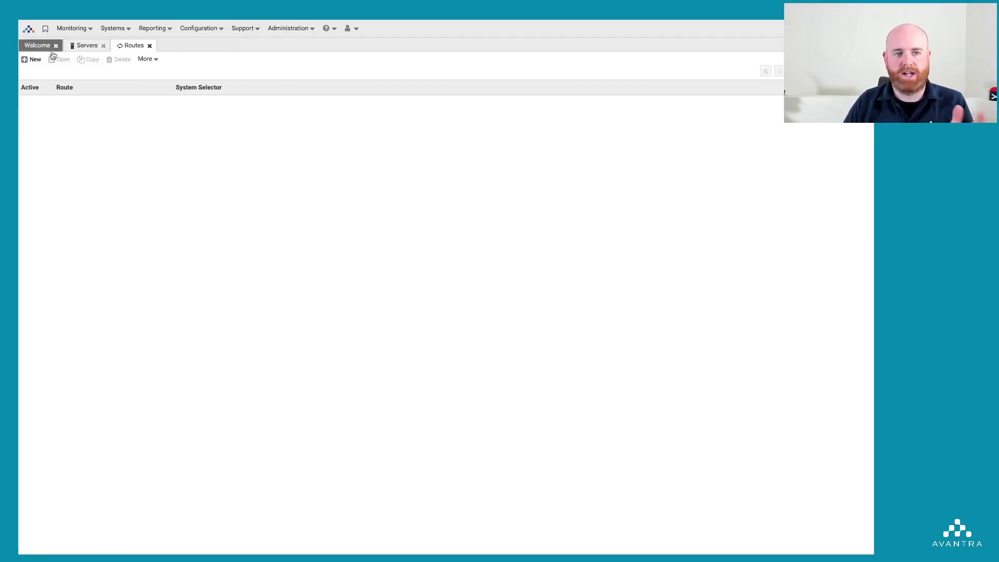
{"action": "left_click", "coordinate": [32, 59]}
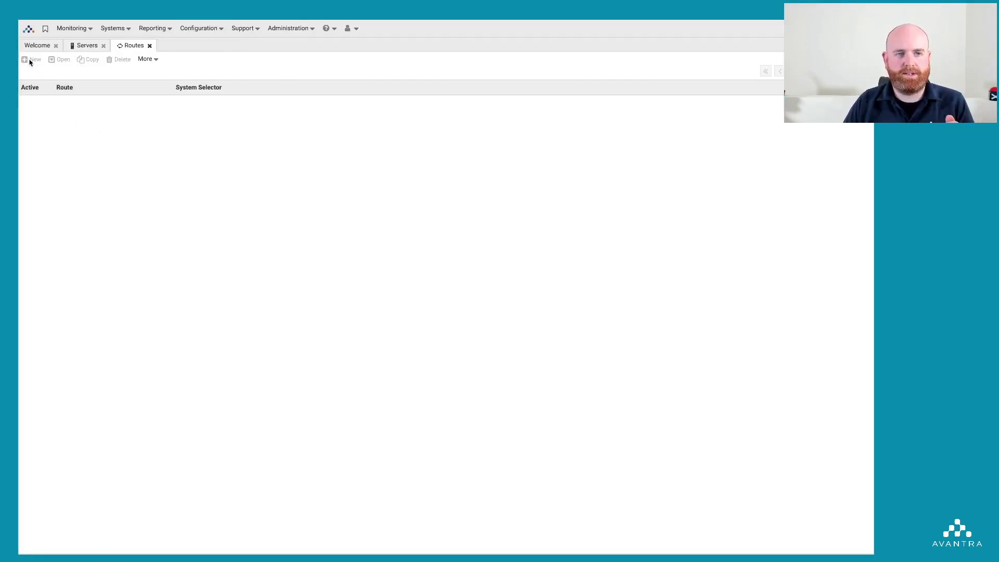
{"action": "left_click_drag", "start_coordinate": [156, 270], "coordinate": [26, 265]}
{"action": "type", "text": "Fr"}
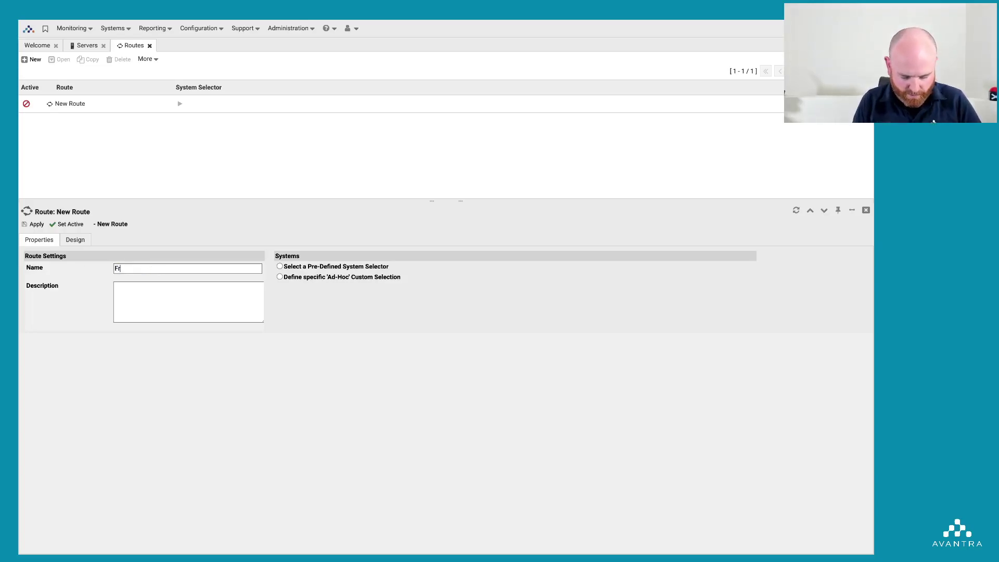
{"action": "type", "text": "uit Del"}
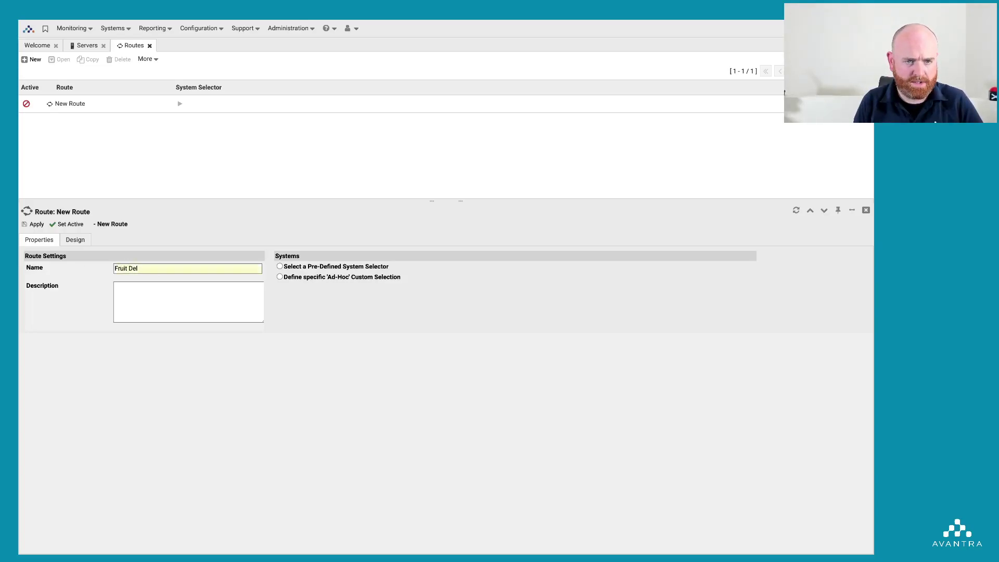
{"action": "type", "text": "iveries Ltd."}
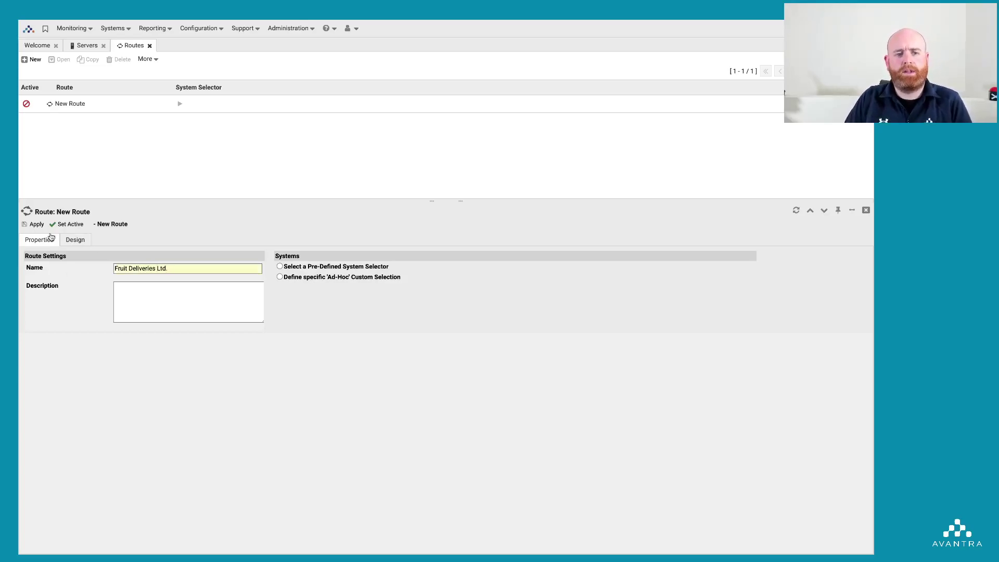
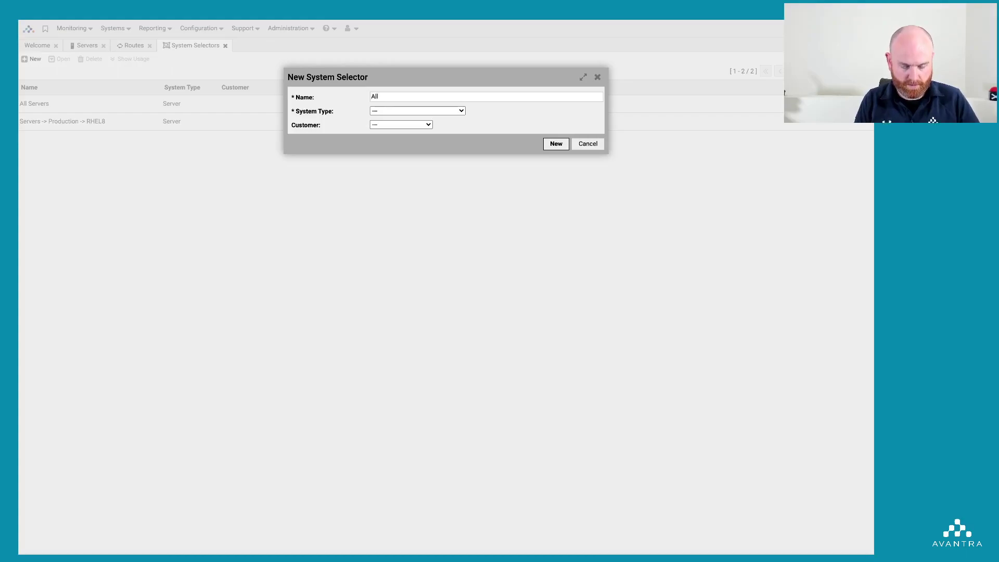
- Name the new system selector "All Fruit Deliveries Inc. Servers"
{"action": "type", "text": "Fruit F"}
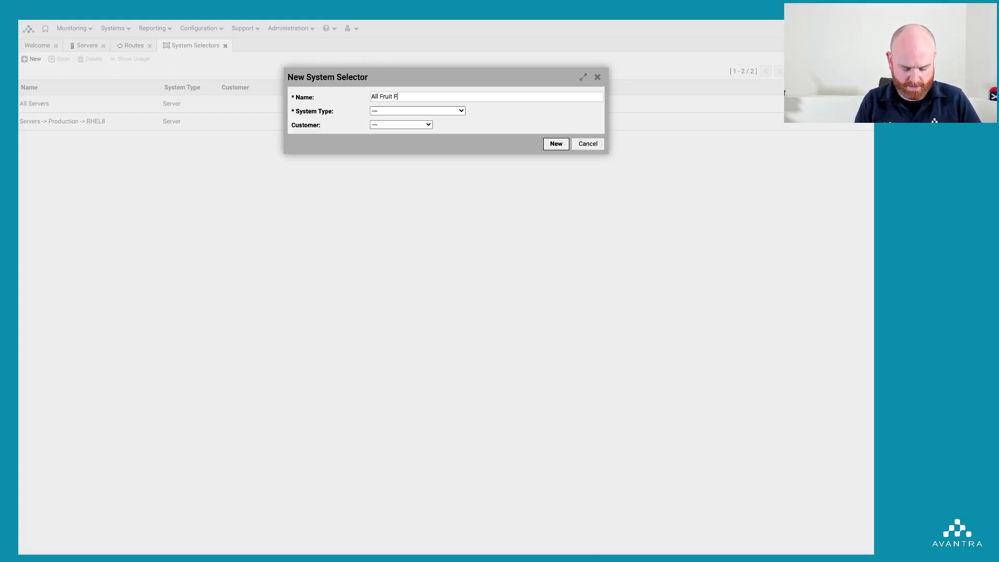
{"action": "type", "text": "D"}
{"action": "key", "text": "BackSpace"}
{"action": "key", "text": "BackSpace"}
{"action": "type", "text": "Deli"}
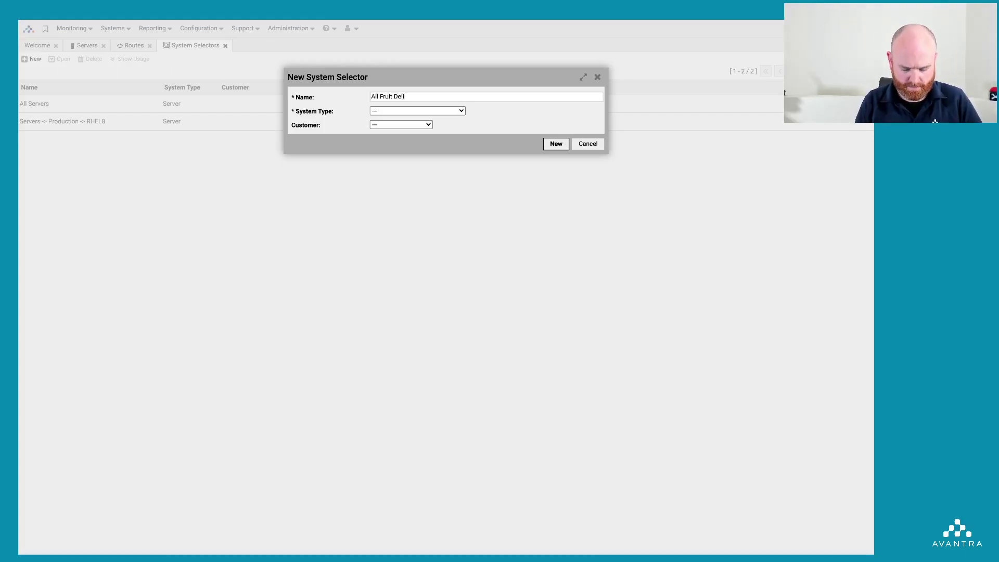
{"action": "type", "text": "veries Inc."}
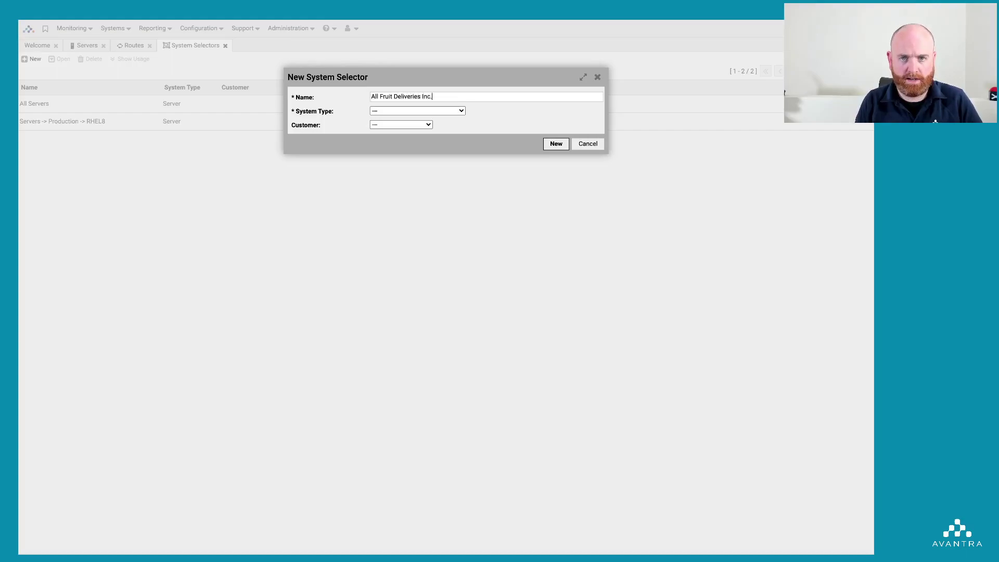
{"action": "type", "text": " Servers"}
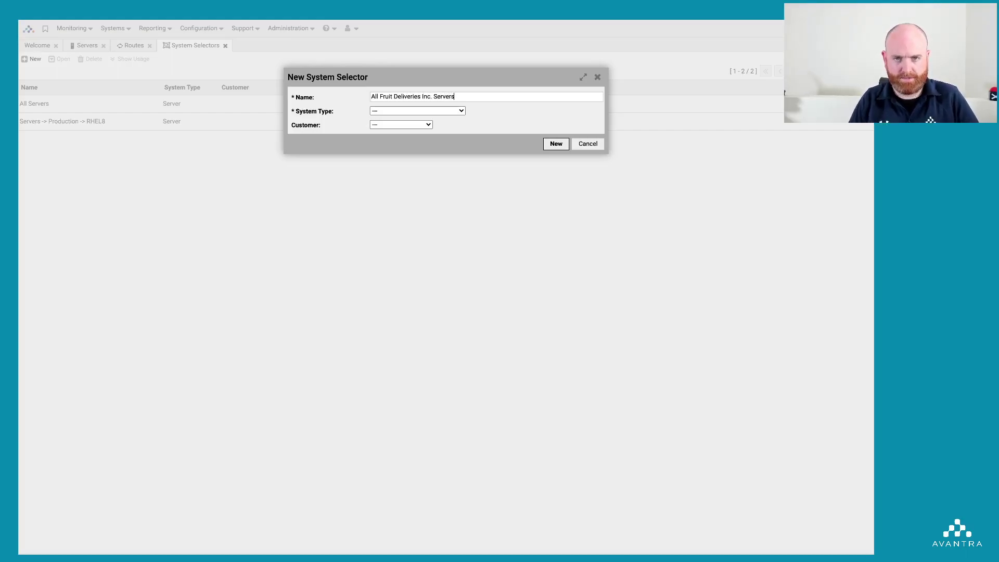
- Set the selector's system type to Server and its customer to Fruit Deliveries Inc., and create it
{"action": "left_click", "coordinate": [430, 112]}
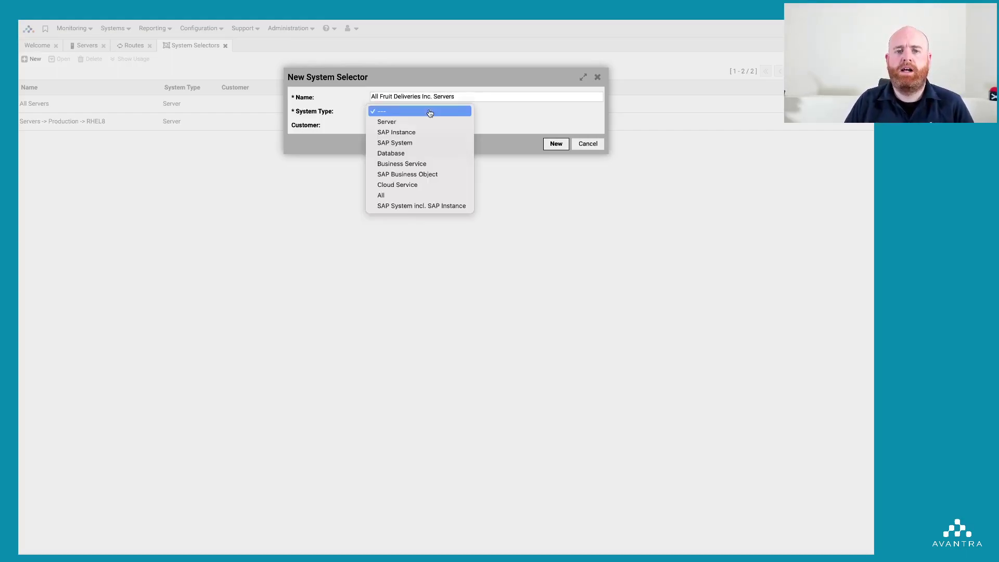
{"action": "left_click", "coordinate": [405, 123]}
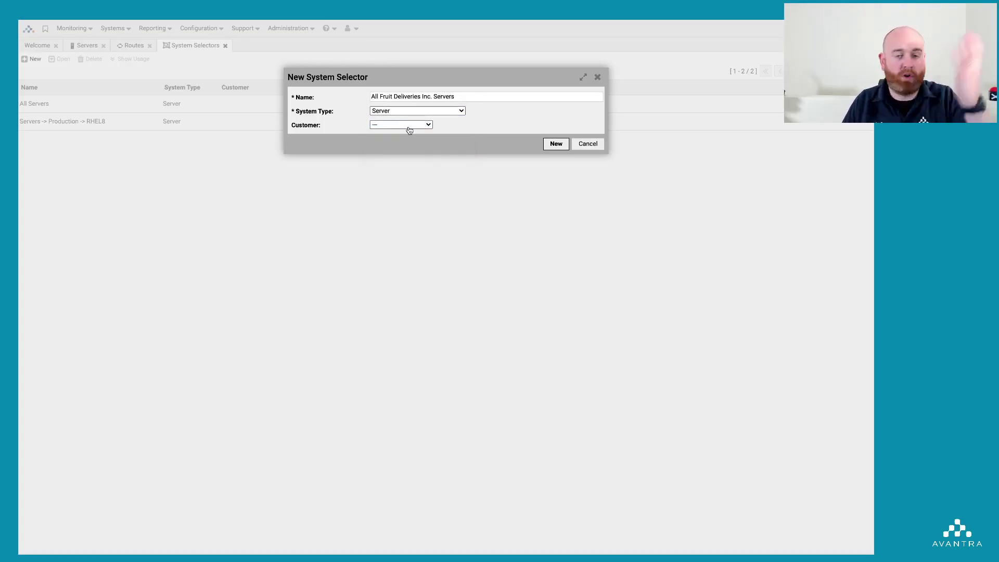
{"action": "left_click", "coordinate": [407, 126]}
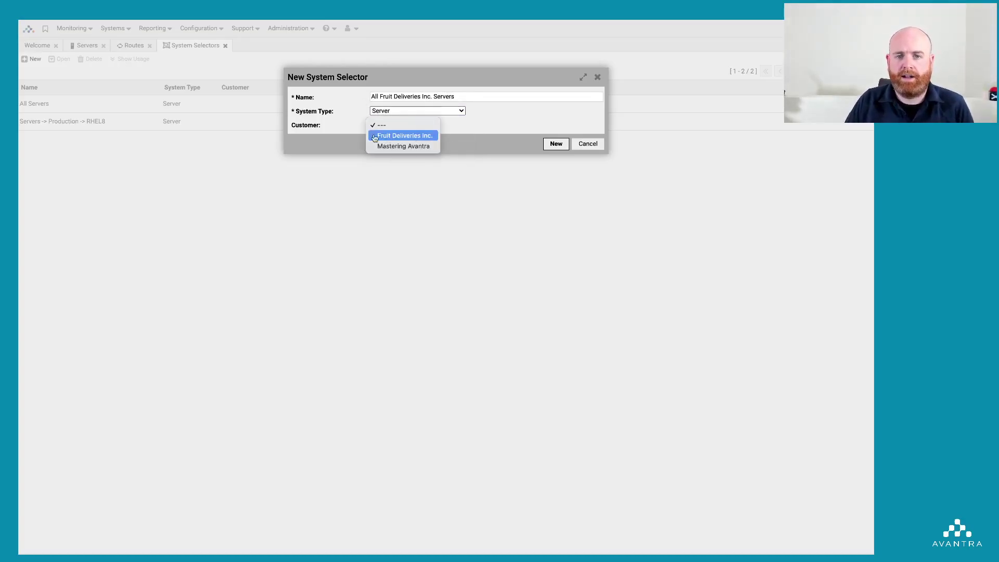
{"action": "left_click", "coordinate": [386, 136]}
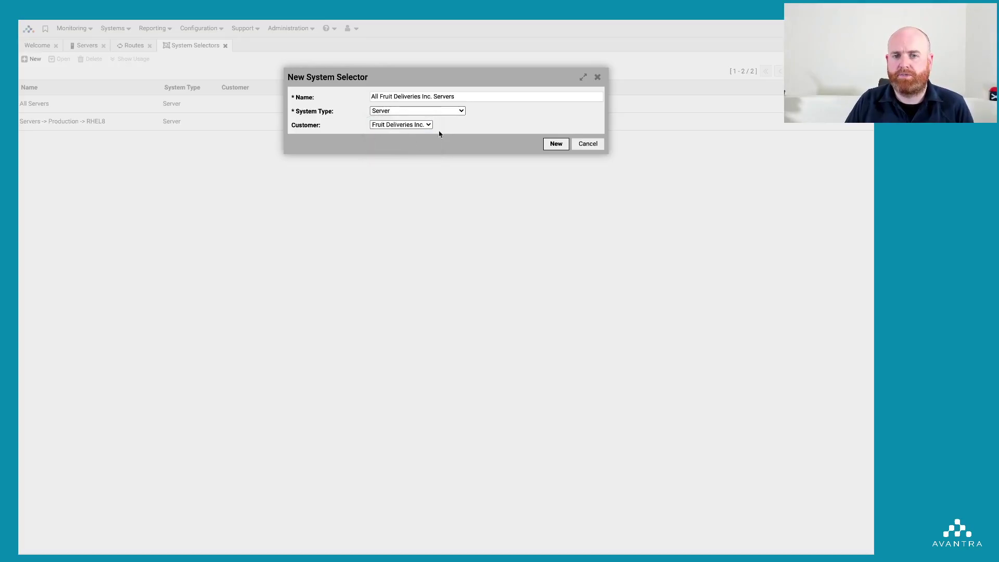
{"action": "left_click", "coordinate": [553, 144]}
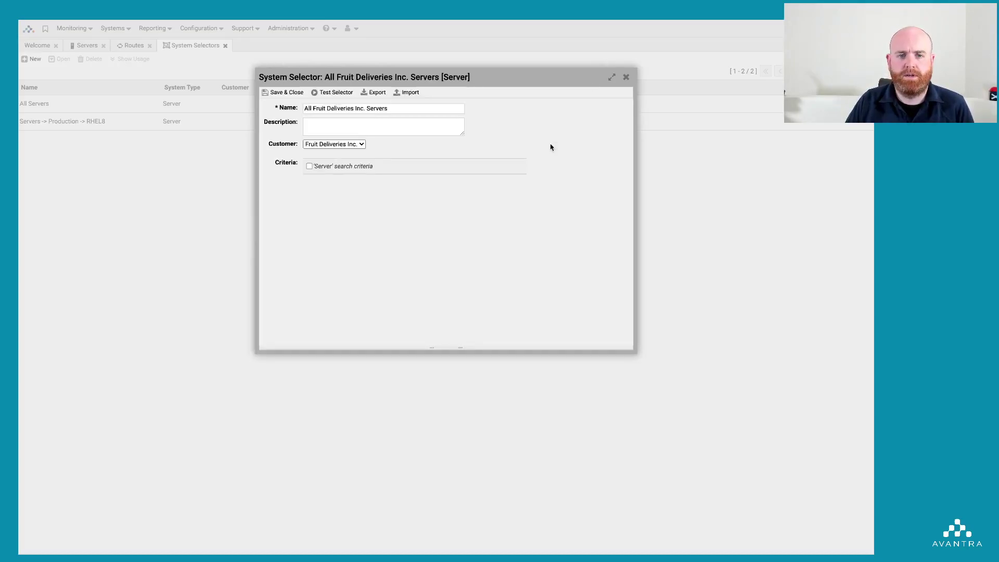
- Test the All Fruit Deliveries Inc. Servers selector and save it without search criteria
{"action": "left_click", "coordinate": [330, 97]}
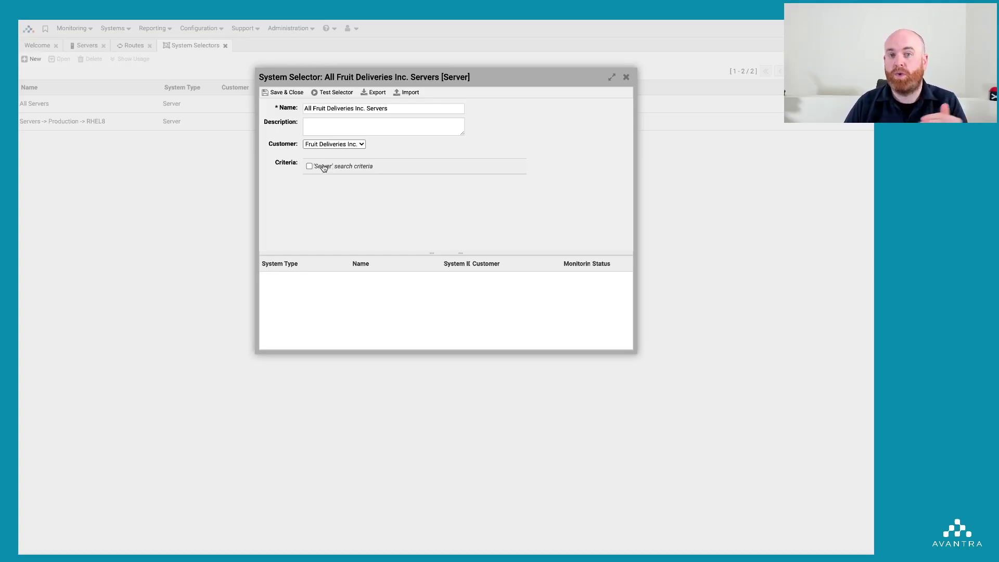
{"action": "left_click", "coordinate": [292, 96]}
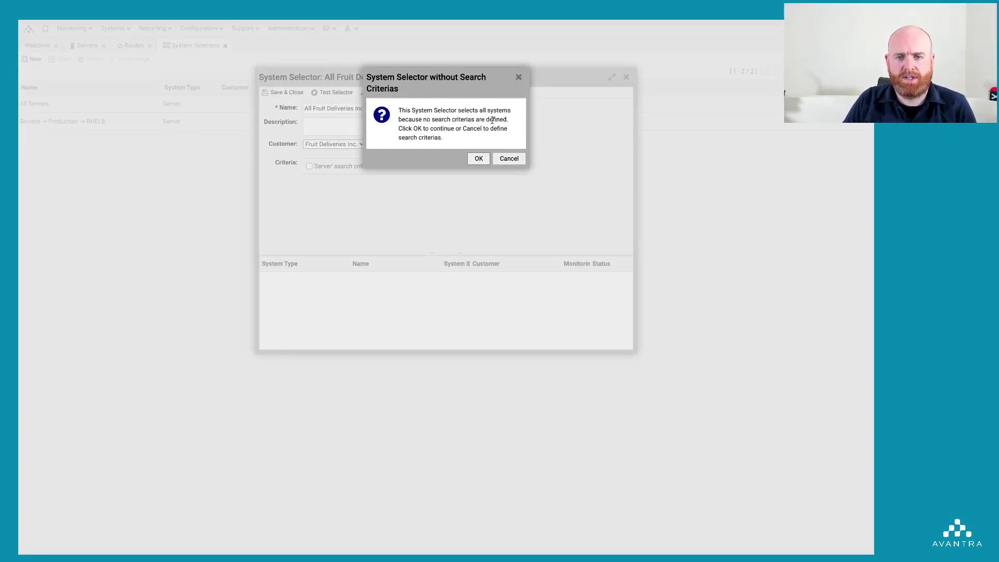
{"action": "left_click", "coordinate": [479, 158]}
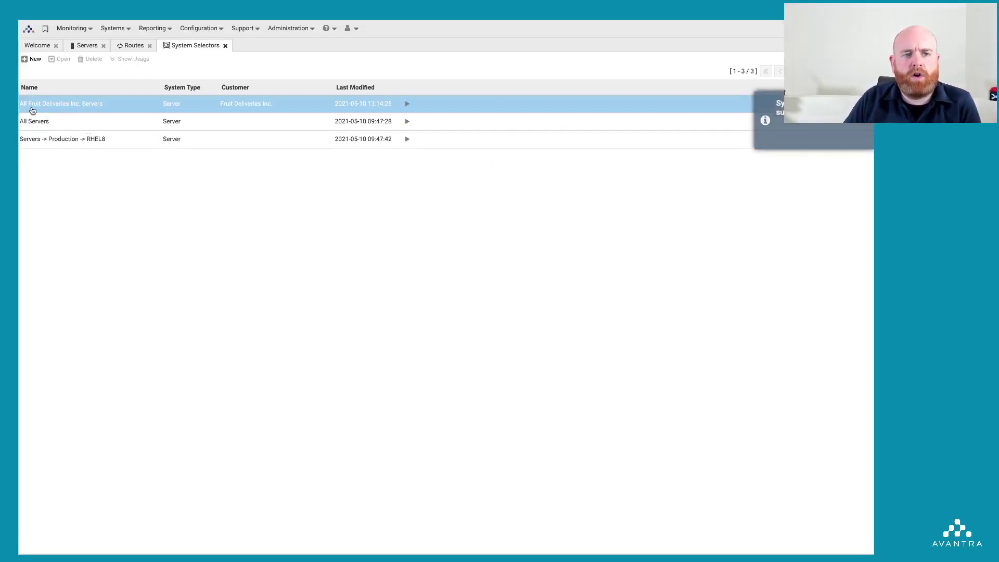
- Refresh the Fruit Deliveries Ltd. route and assign it the pre-defined system selector All Fruit Deliveries Inc. Servers
{"action": "left_click", "coordinate": [134, 46]}
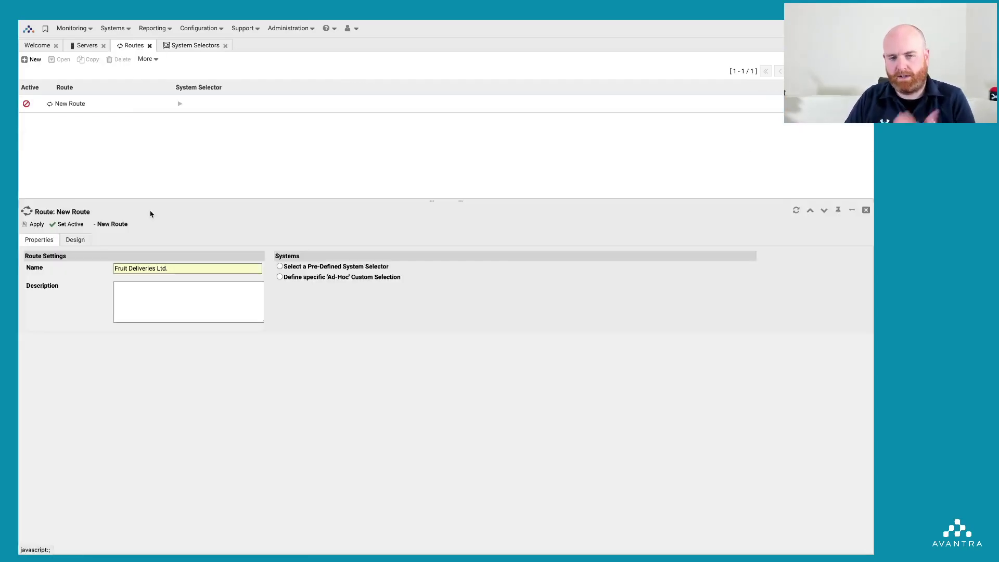
{"action": "left_click", "coordinate": [292, 268]}
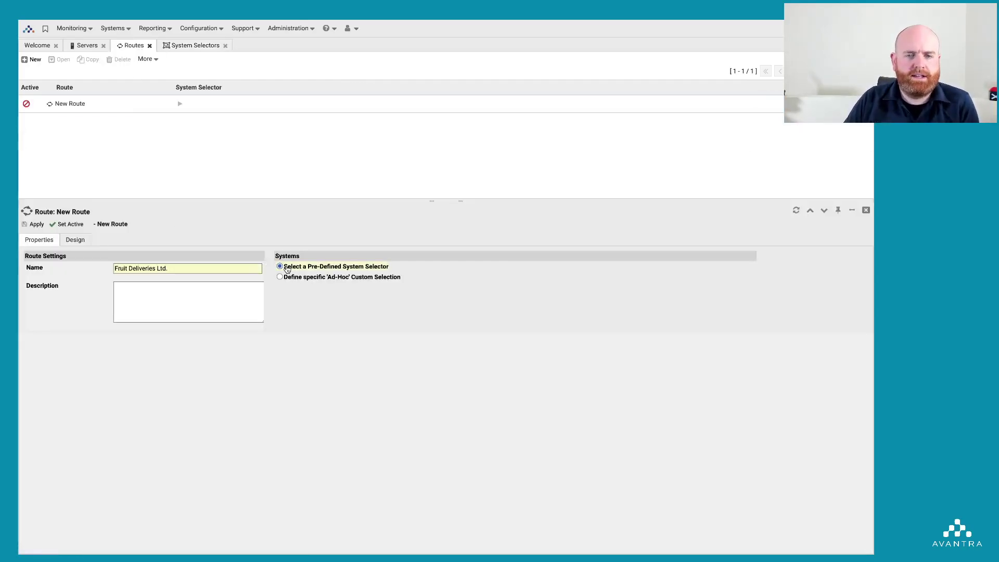
{"action": "left_click", "coordinate": [492, 270]}
{"action": "left_click", "coordinate": [492, 269]}
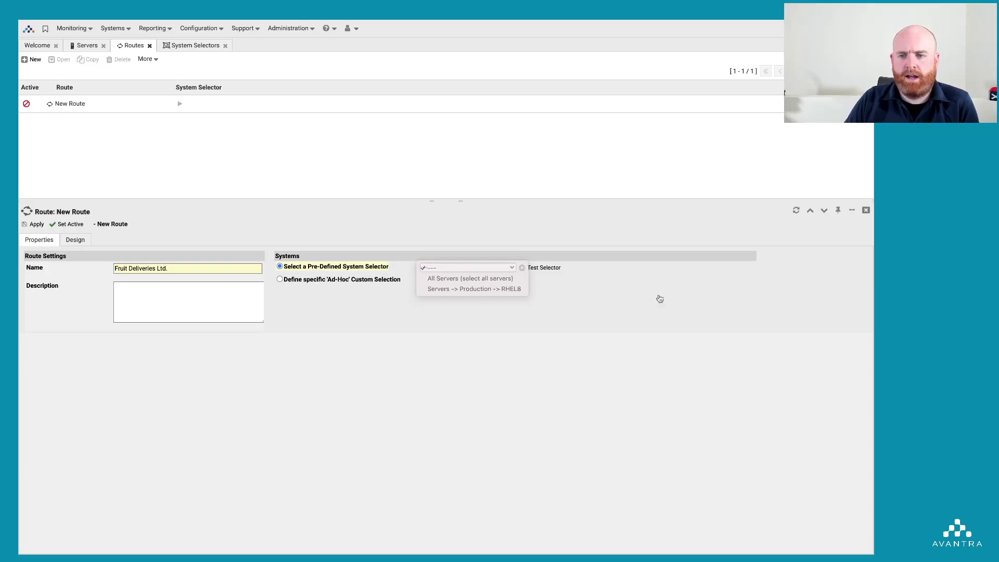
{"action": "left_click", "coordinate": [796, 210]}
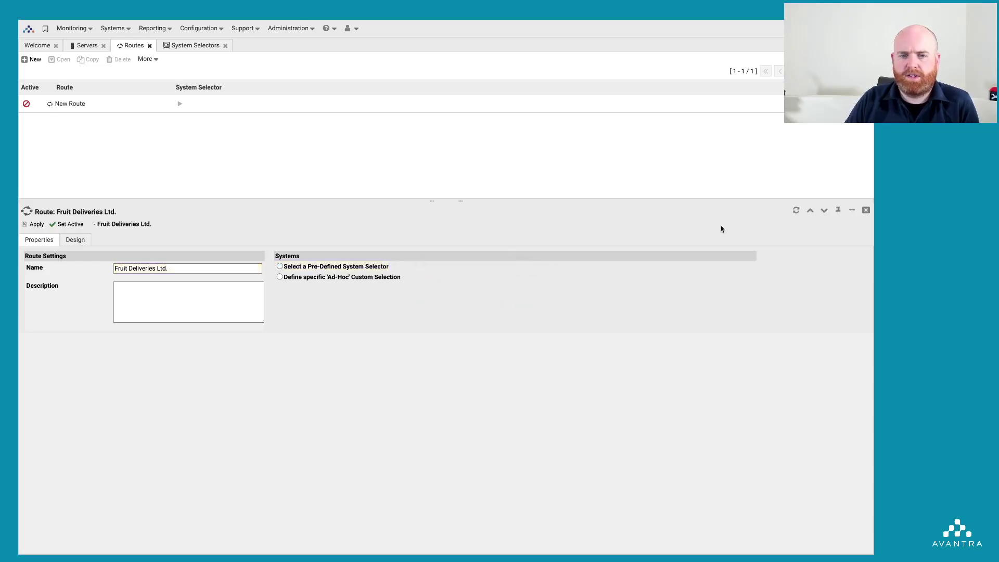
{"action": "left_click", "coordinate": [374, 267]}
{"action": "left_click", "coordinate": [483, 271]}
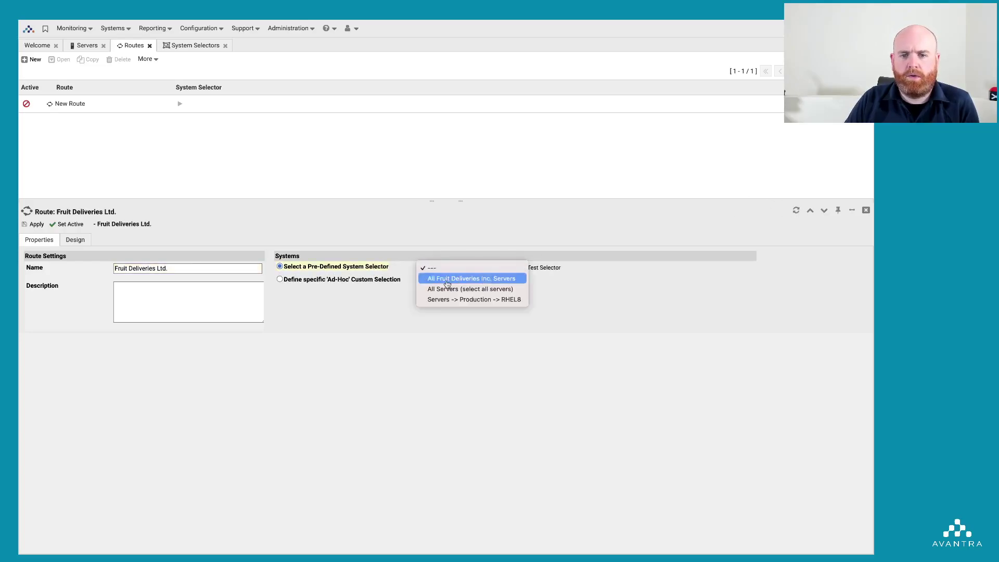
{"action": "left_click", "coordinate": [483, 280]}
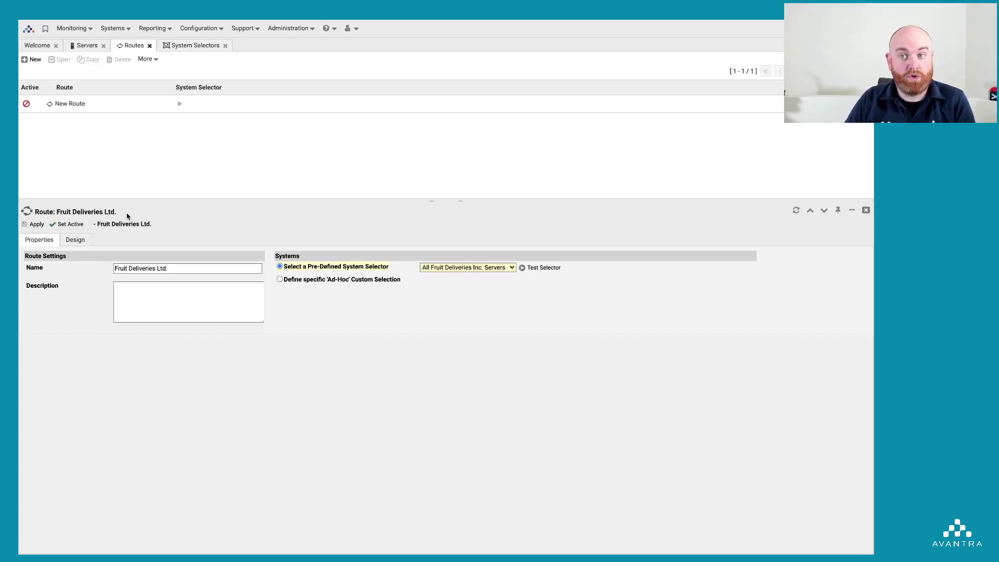
- In the route's design, insert the gateway gdevrd-ma-gw1 into the master-to-agent leg, with legs added automatically
{"action": "left_click", "coordinate": [76, 240]}
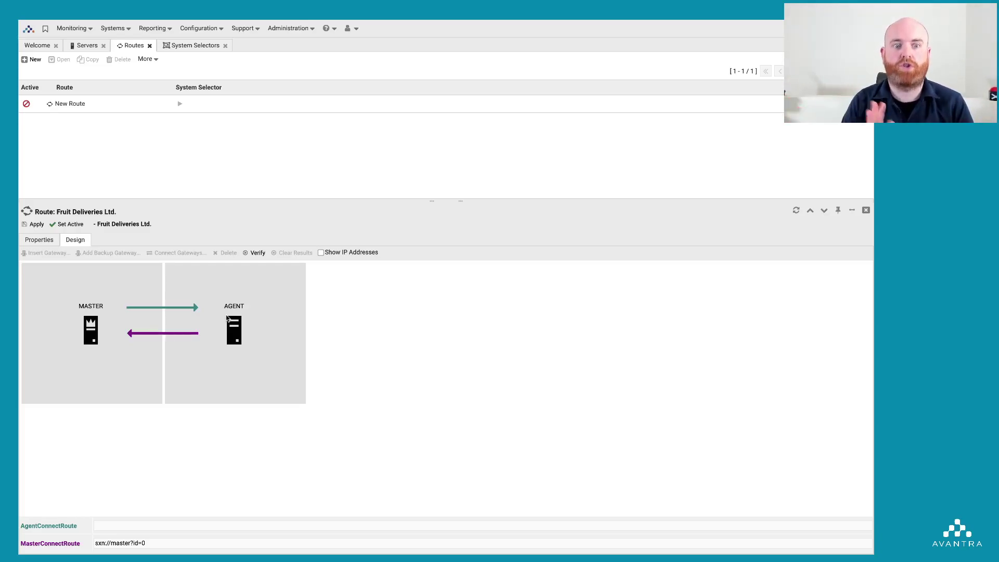
{"action": "left_click", "coordinate": [178, 308]}
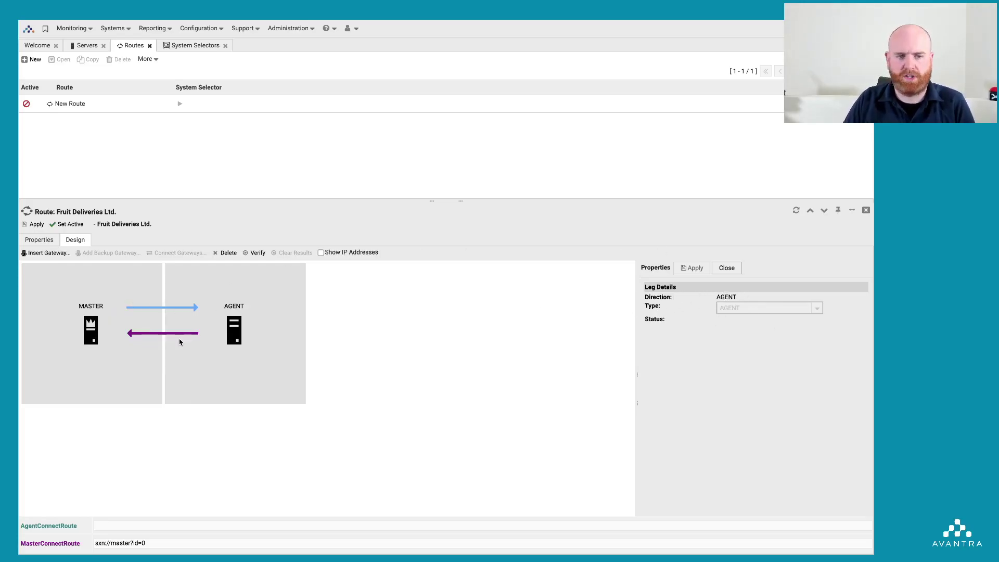
{"action": "left_click", "coordinate": [44, 253]}
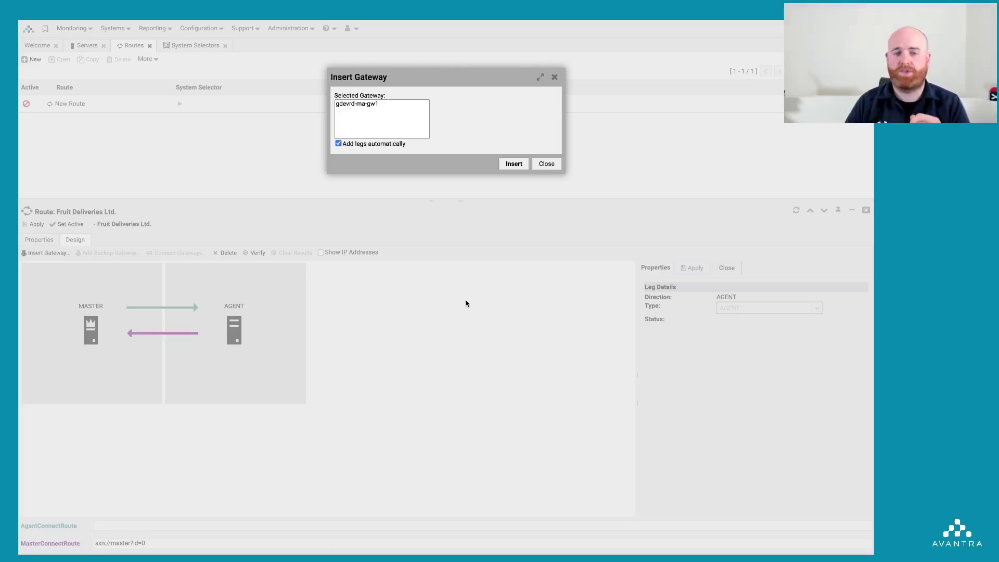
{"action": "left_click", "coordinate": [370, 105]}
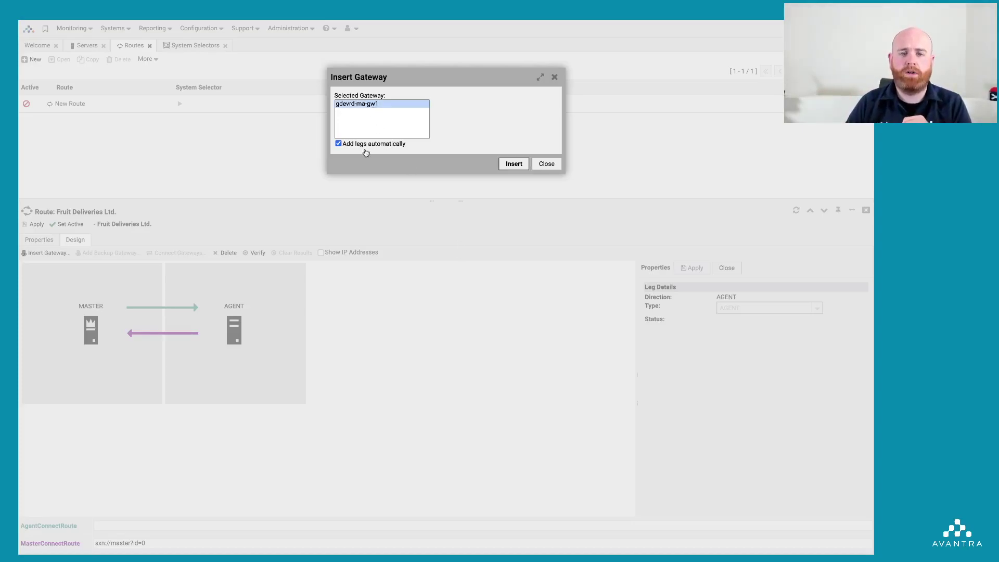
{"action": "left_click", "coordinate": [514, 164]}
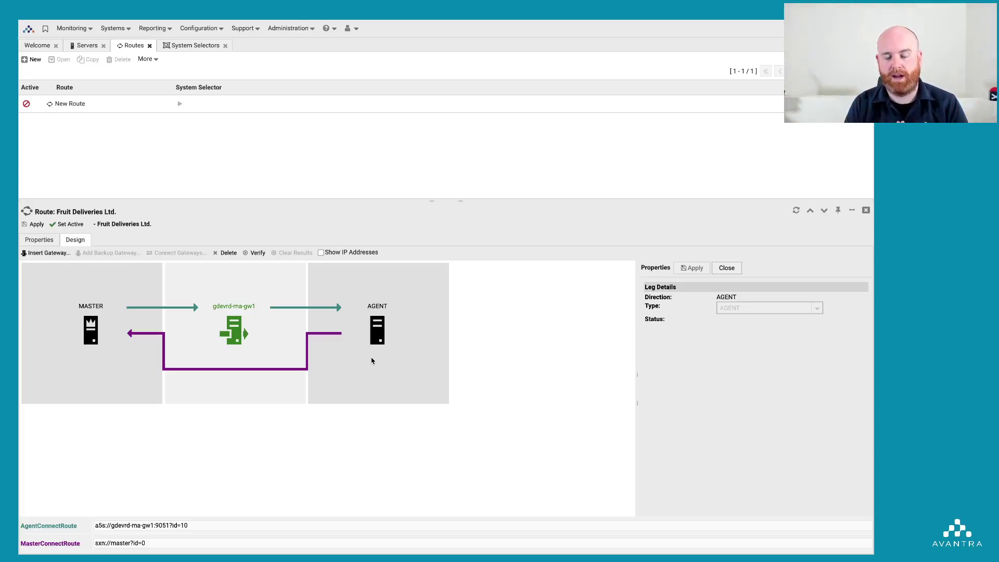
- Insert the gateway gdevrd-ma-gw1 into the agent-to-master leg, with legs added automatically
{"action": "left_click", "coordinate": [254, 370]}
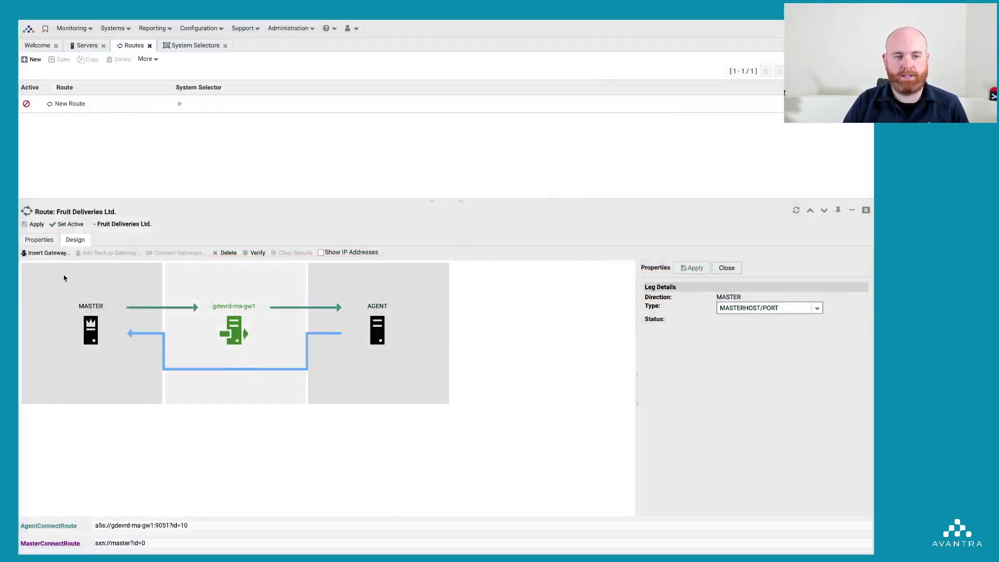
{"action": "left_click", "coordinate": [40, 254]}
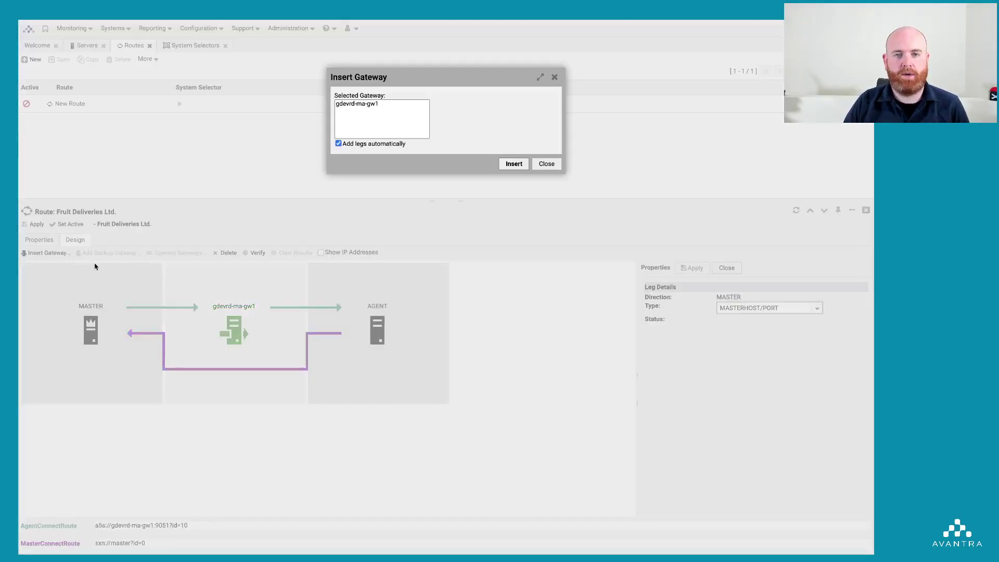
{"action": "left_click", "coordinate": [378, 107]}
{"action": "left_click", "coordinate": [503, 165]}
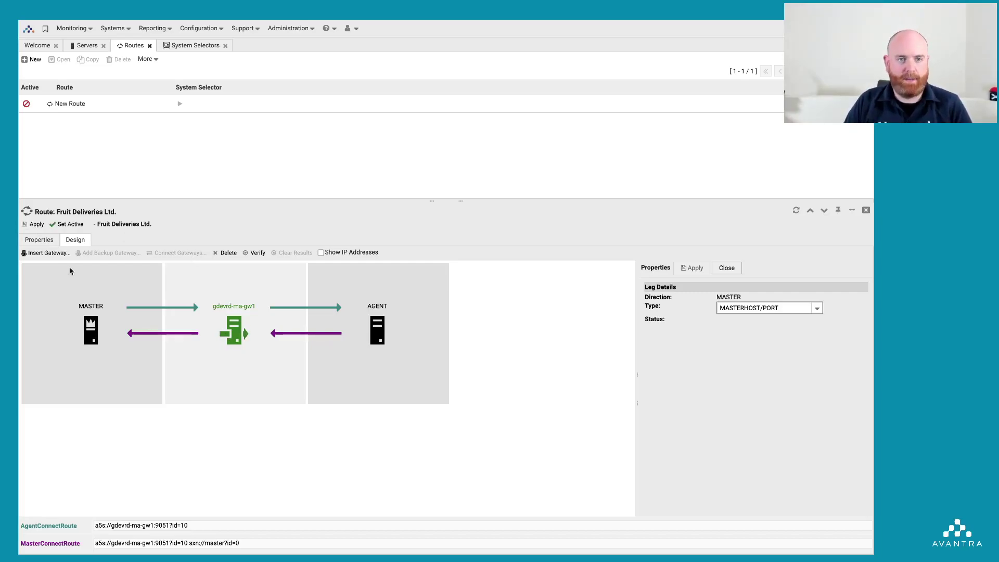
- Review the details of gateway gdevrd-ma-gw1 and its backup gateway selection without adding a backup
{"action": "left_click", "coordinate": [306, 309]}
{"action": "left_click", "coordinate": [239, 329]}
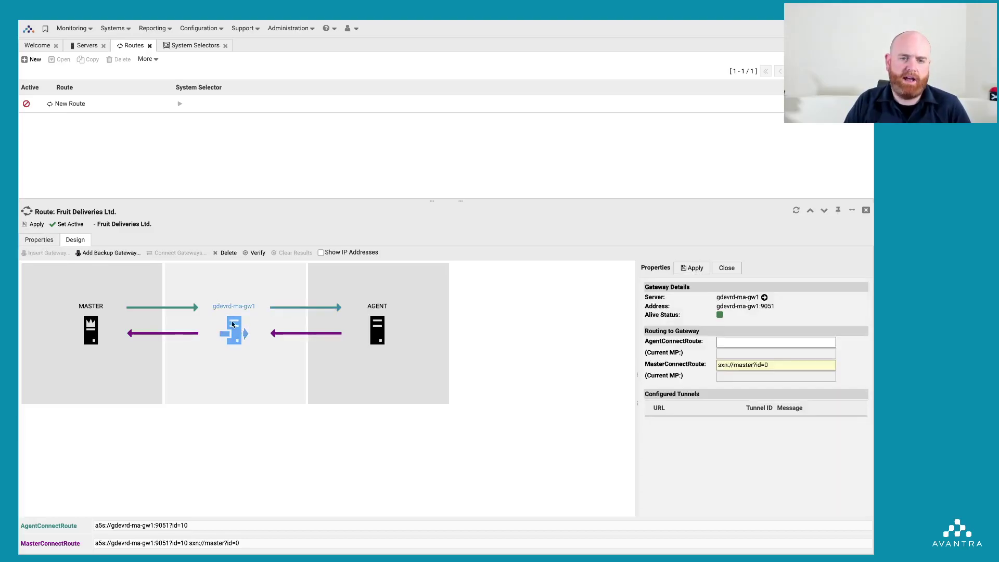
{"action": "left_click", "coordinate": [107, 254]}
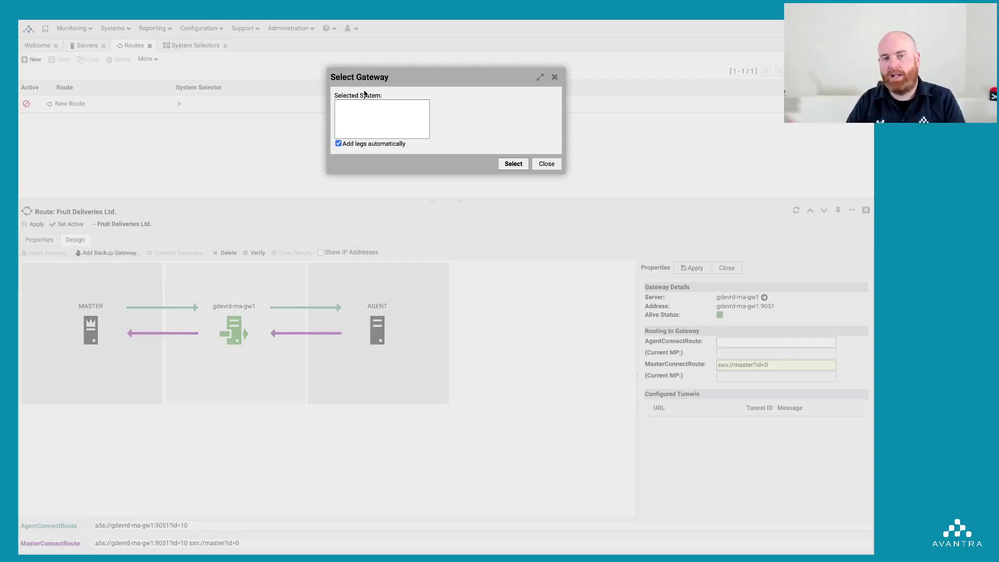
{"action": "left_click", "coordinate": [545, 164]}
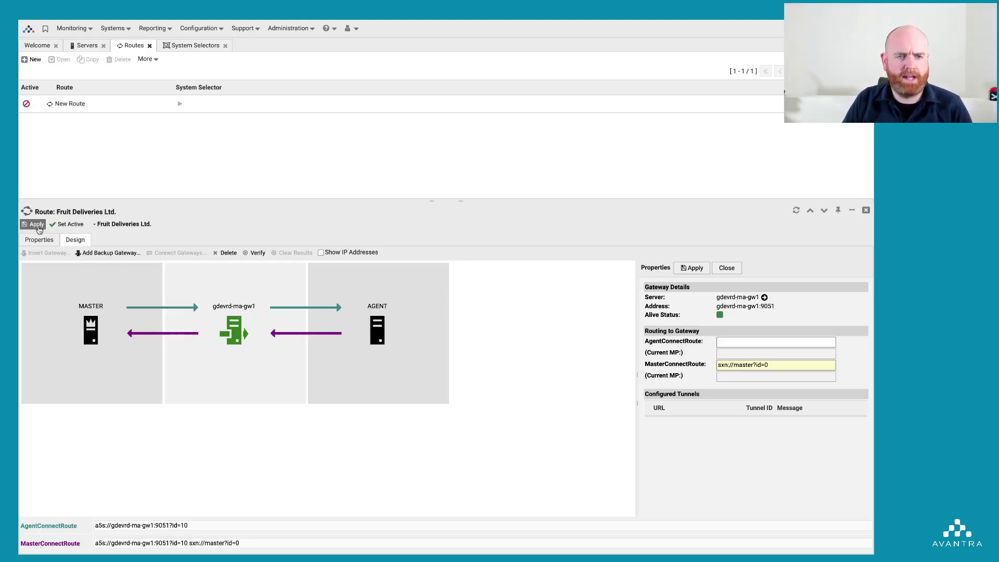
- Set the Fruit Deliveries Ltd. route active and close its details
{"action": "left_click", "coordinate": [67, 224]}
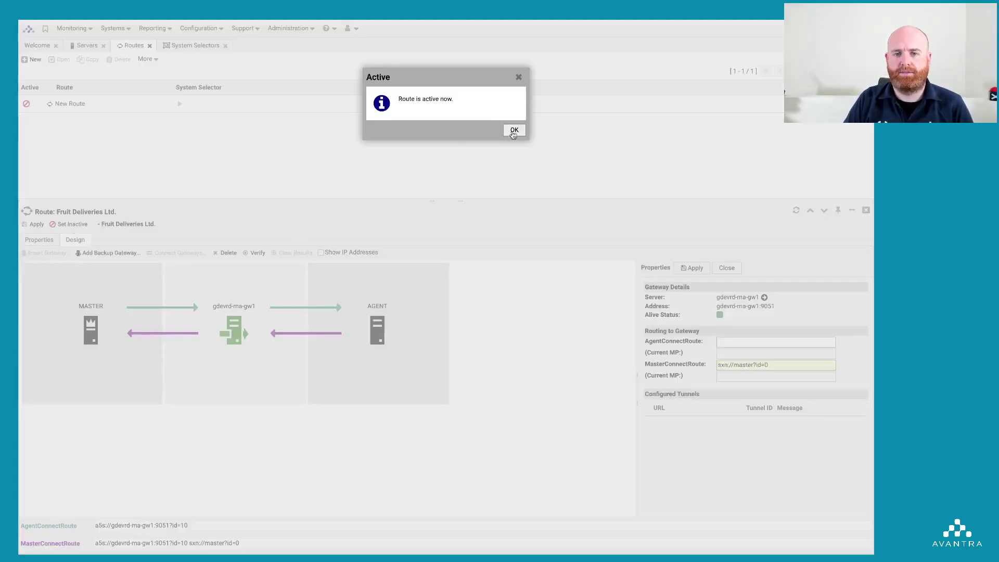
{"action": "left_click", "coordinate": [514, 130]}
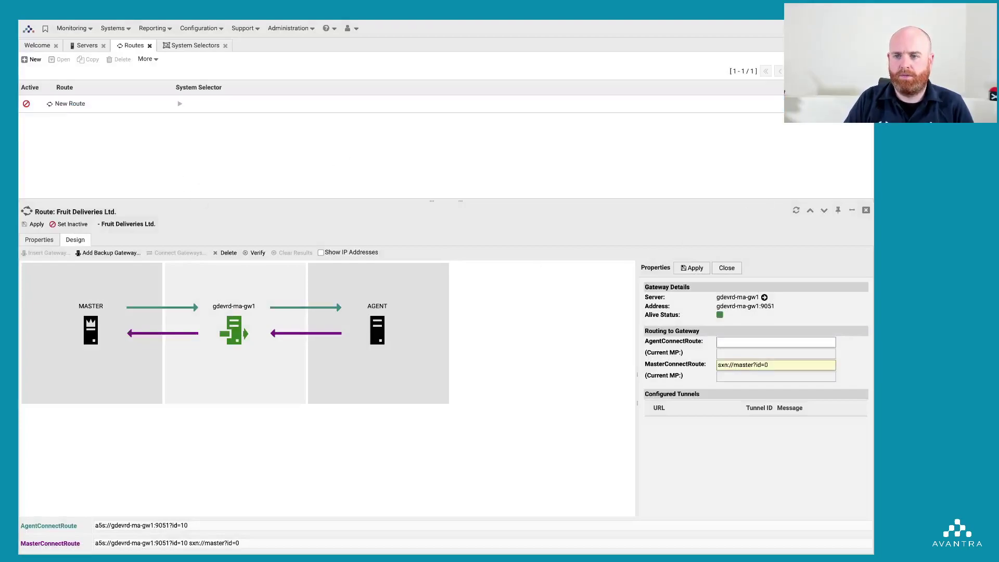
{"action": "left_click", "coordinate": [866, 210]}
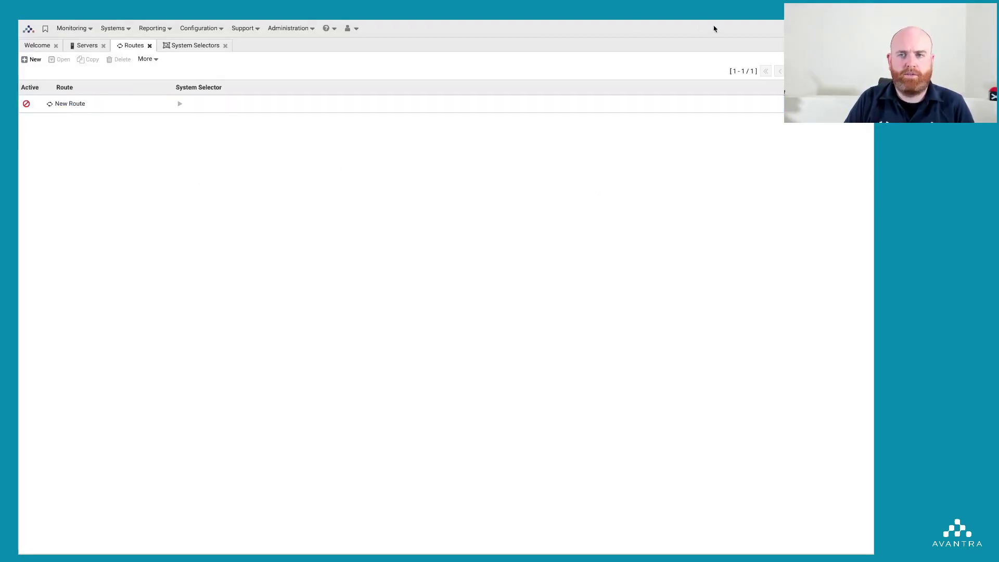
- Try to rename the Fruit Deliveries Ltd. route as Fruit Deliveries Inc. and close it after viewing its design
{"action": "left_click", "coordinate": [60, 105]}
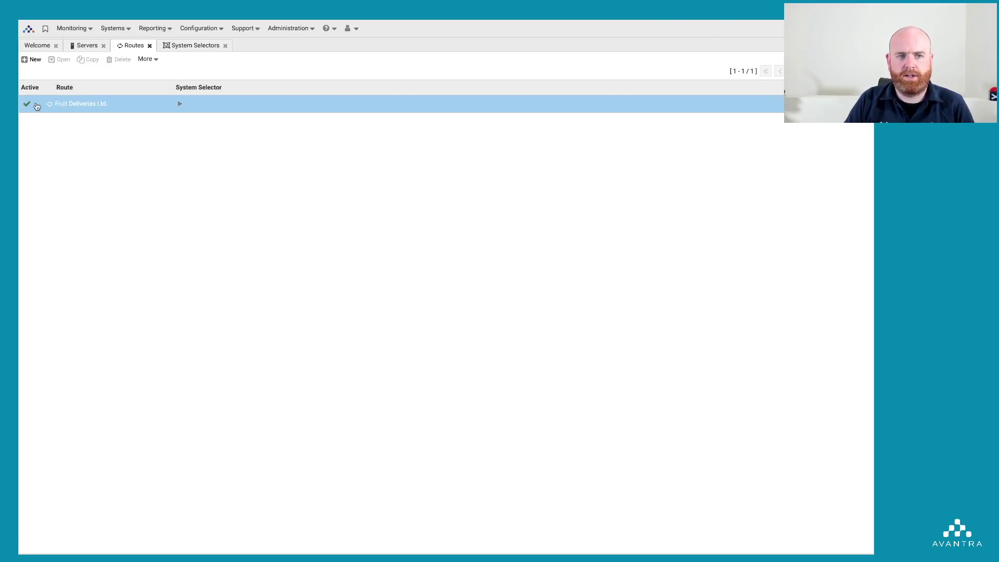
{"action": "double_click", "coordinate": [80, 106]}
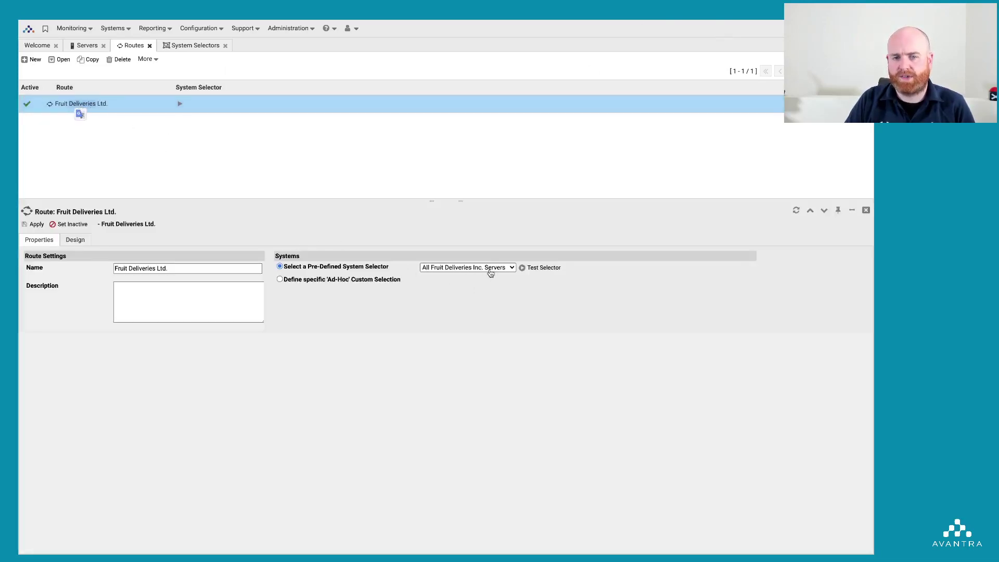
{"action": "left_click", "coordinate": [176, 269]}
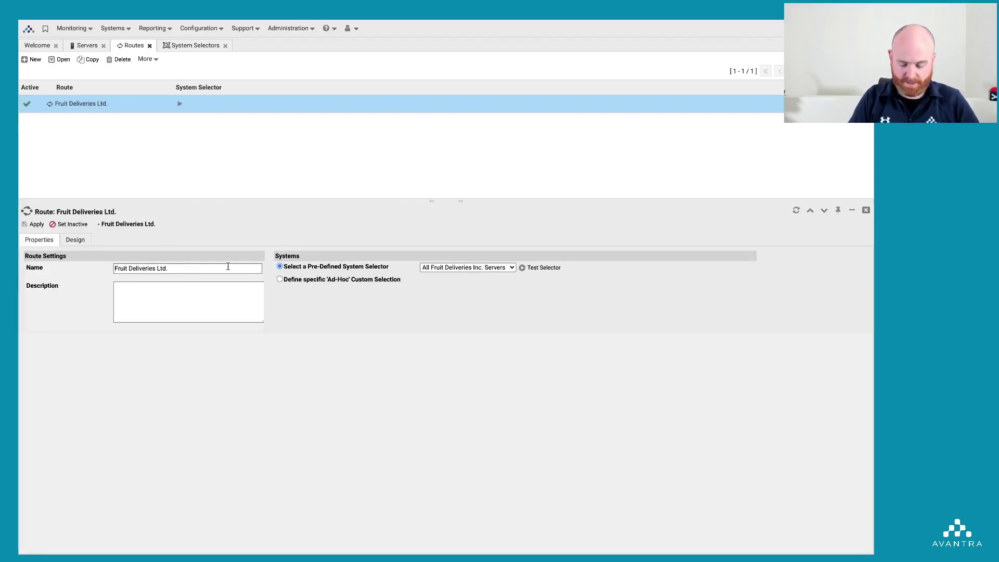
{"action": "key", "text": "BackSpace"}
{"action": "key", "text": "BackSpace"}
{"action": "key", "text": "BackSpace"}
{"action": "key", "text": "BackSpace"}
{"action": "type", "text": "Inc."}
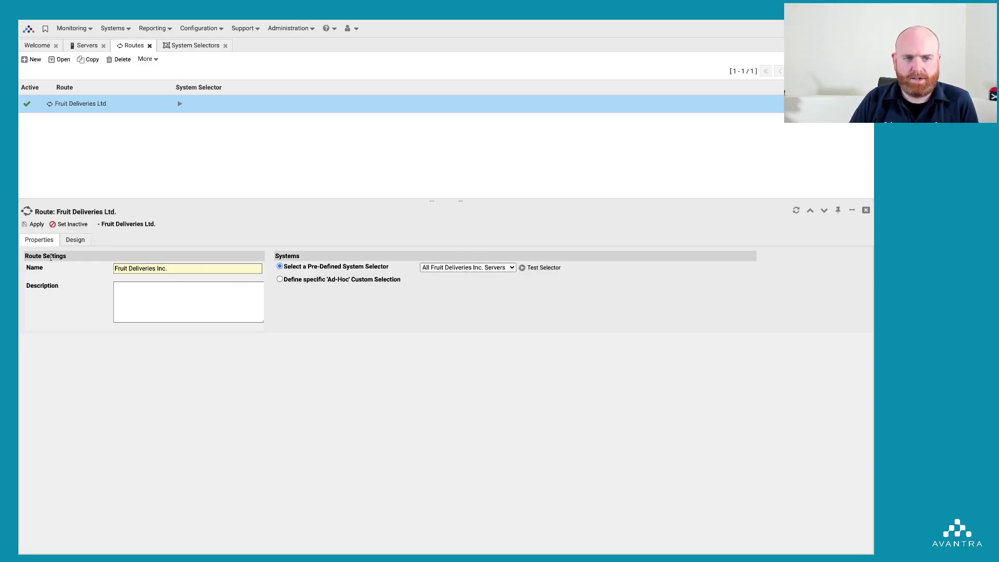
{"action": "left_click", "coordinate": [75, 240]}
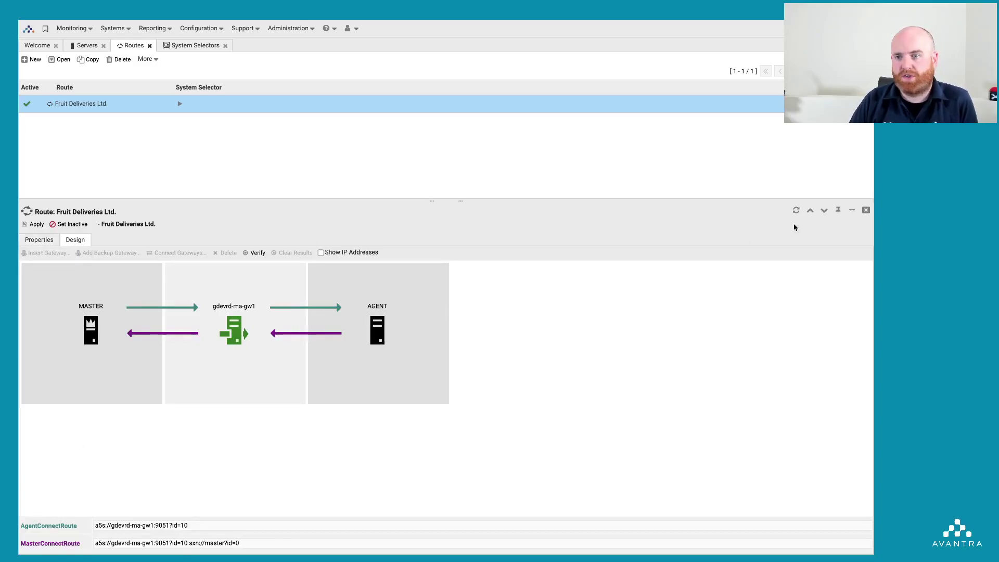
{"action": "left_click", "coordinate": [866, 210]}
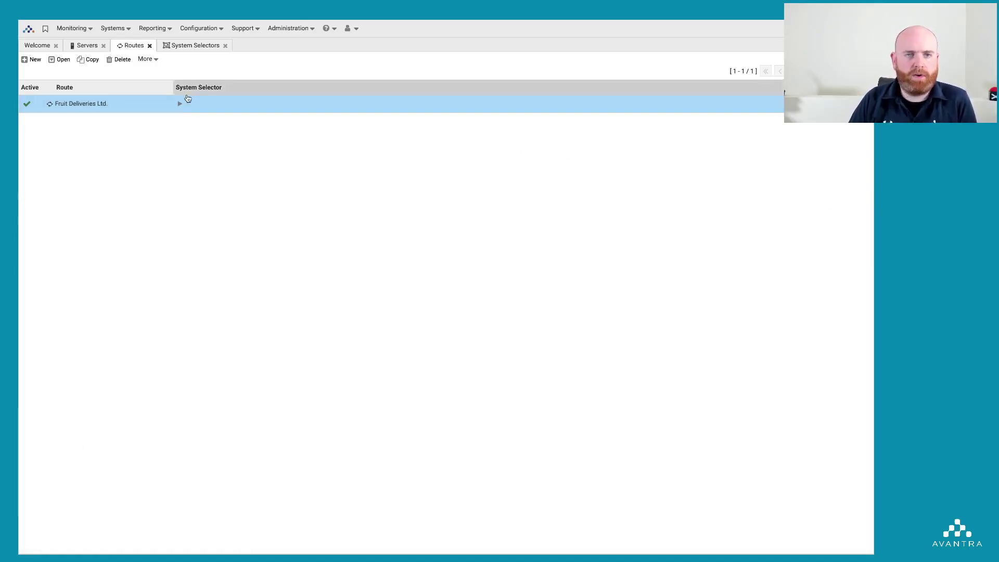
- Close the routes list, return to the servers and view the properties of gdevrd-ma-gw1
{"action": "left_click", "coordinate": [150, 45]}
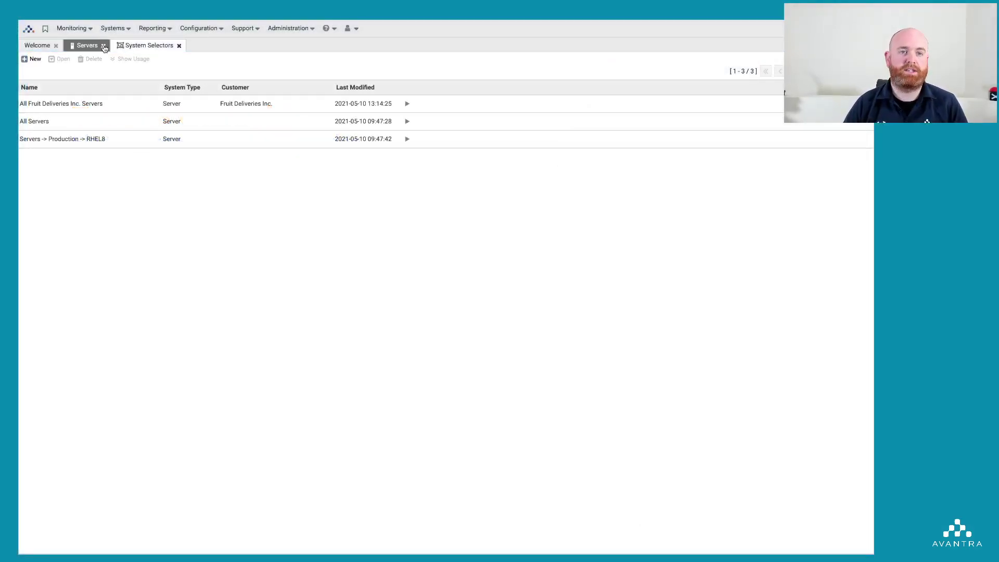
{"action": "left_click", "coordinate": [87, 45]}
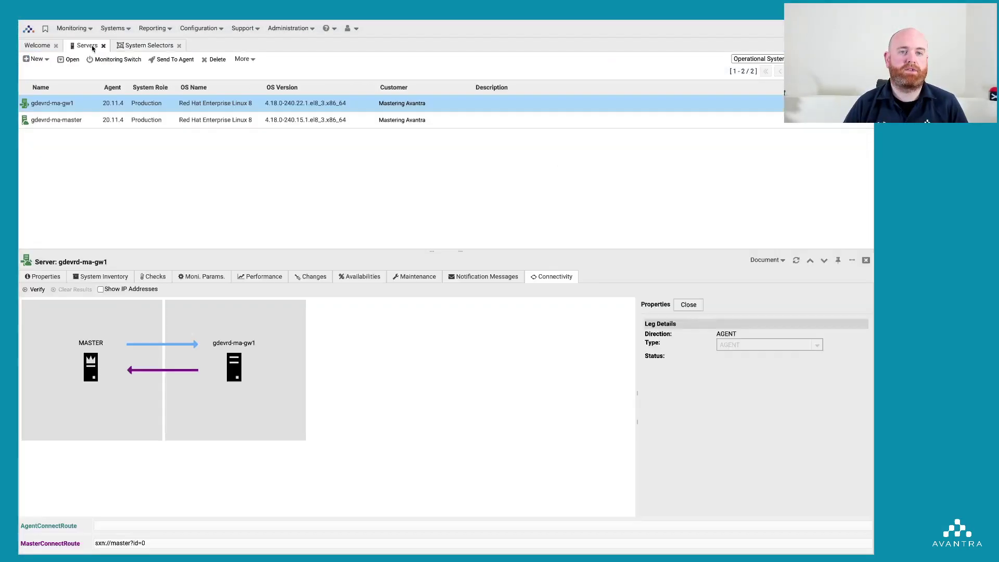
{"action": "left_click", "coordinate": [56, 109]}
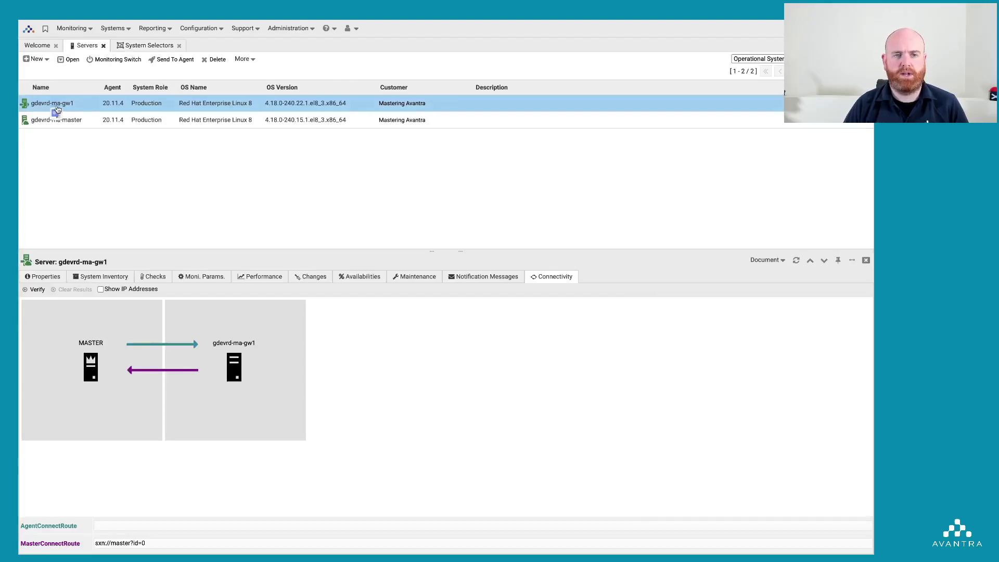
{"action": "left_click", "coordinate": [39, 276]}
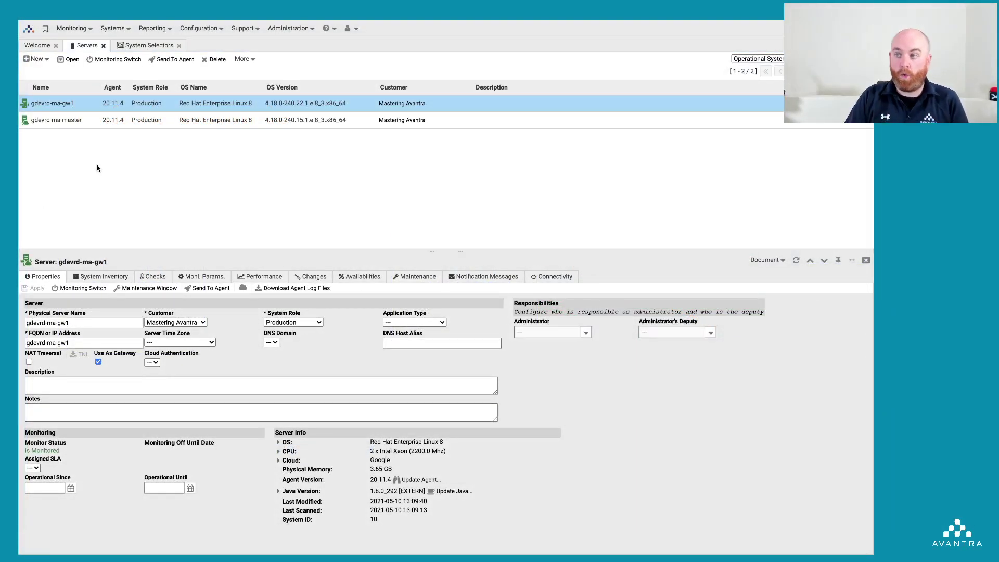
- Start a new server named gdevrd-ma-vm1 for customer Fruit Deliveries Inc. with the system role Production
{"action": "left_click", "coordinate": [36, 60]}
{"action": "left_click", "coordinate": [52, 73]}
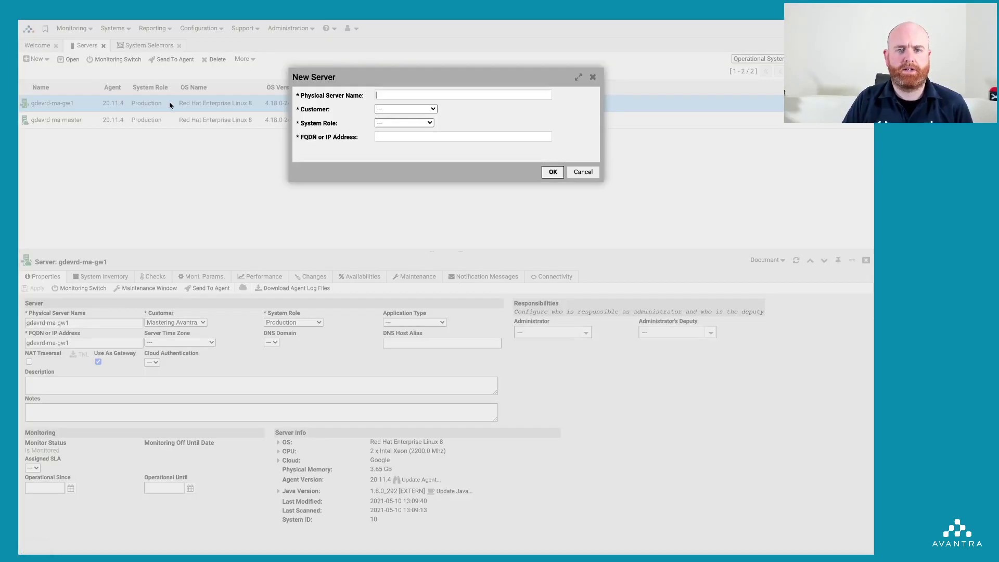
{"action": "type", "text": "gdevr"}
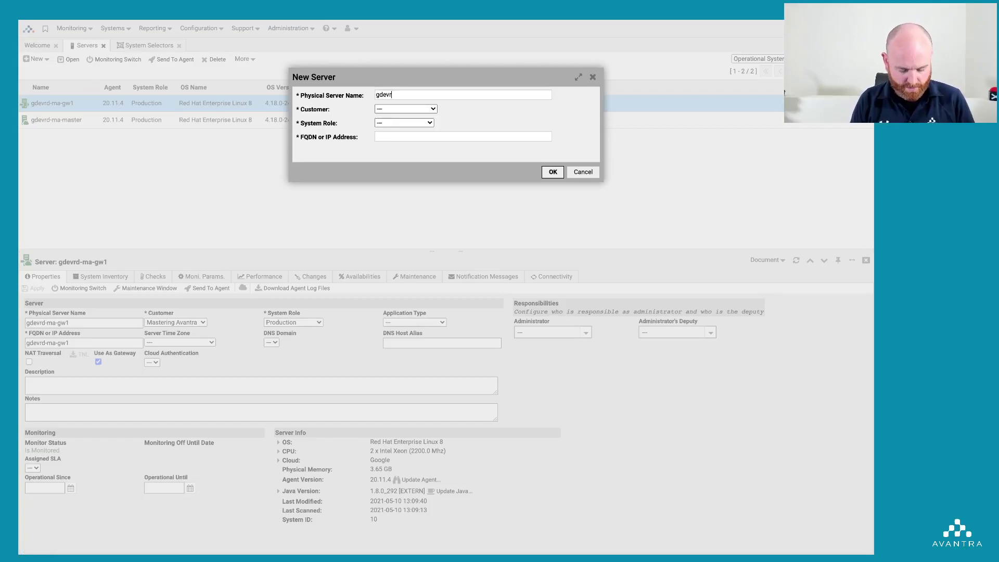
{"action": "type", "text": "d-ma"}
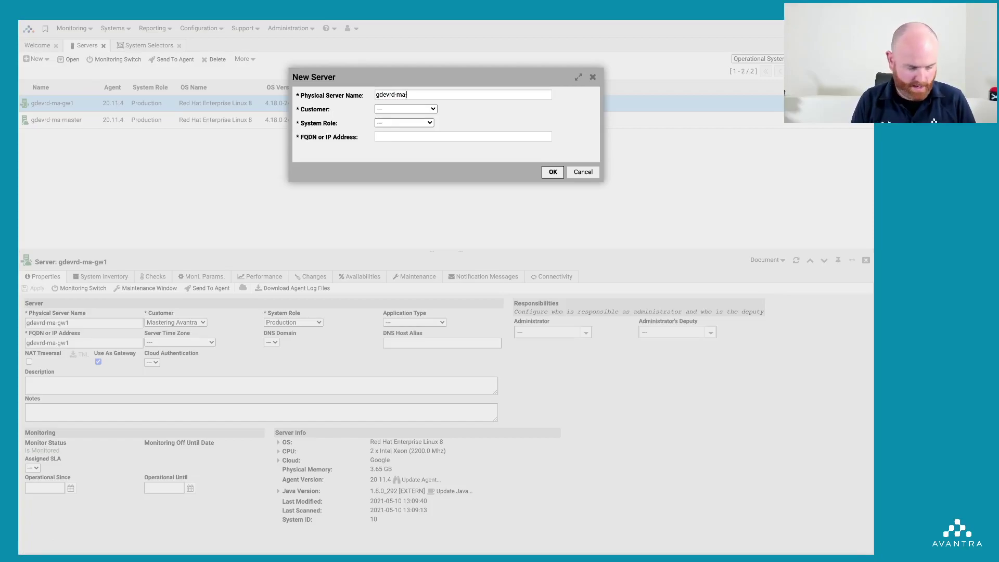
{"action": "type", "text": "-vm1"}
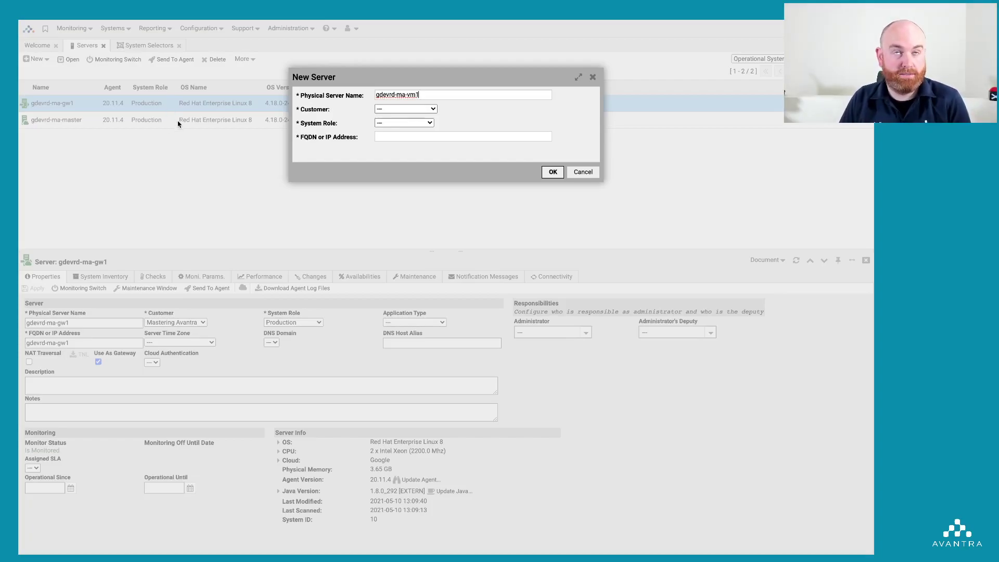
{"action": "left_click", "coordinate": [416, 110]}
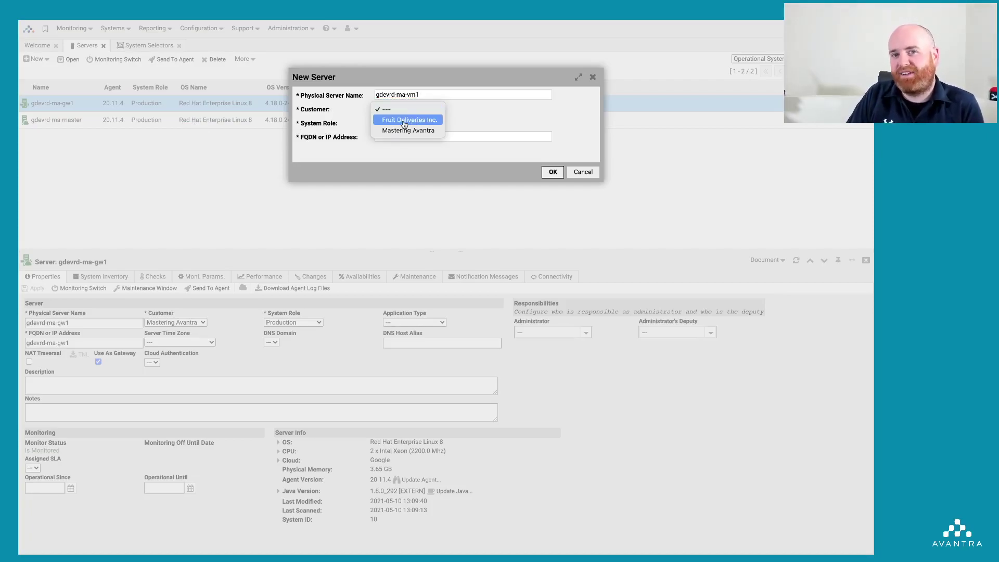
{"action": "left_click", "coordinate": [405, 120]}
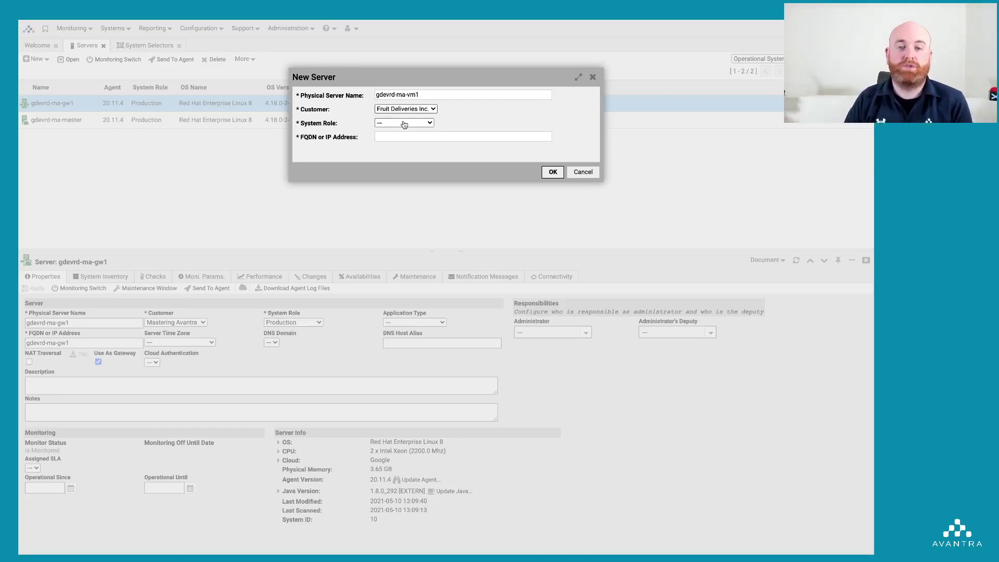
{"action": "left_click", "coordinate": [404, 124]}
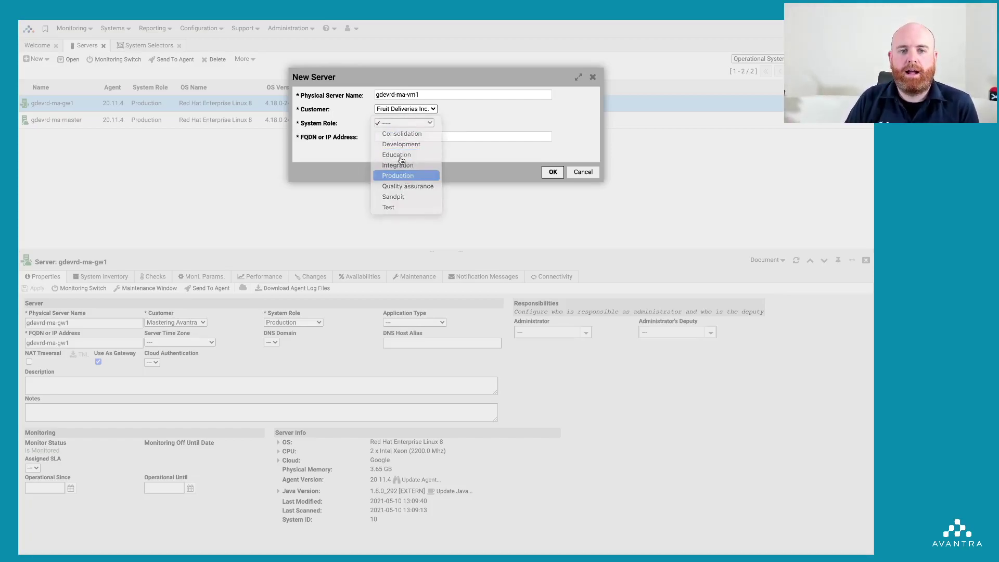
{"action": "left_click", "coordinate": [398, 175]}
- Reuse the physical server name gdevrd-ma-vm1 as the FQDN or IP address and create the server
{"action": "left_click_drag", "start_coordinate": [420, 95], "coordinate": [365, 94]}
{"action": "key", "text": "ctrl+c"}
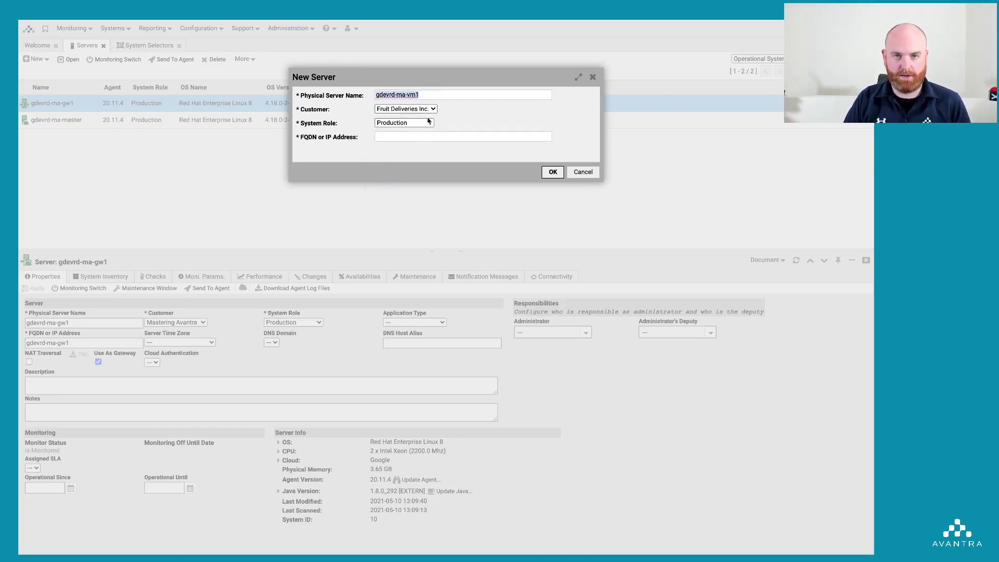
{"action": "left_click", "coordinate": [411, 136]}
{"action": "key", "text": "ctrl+v"}
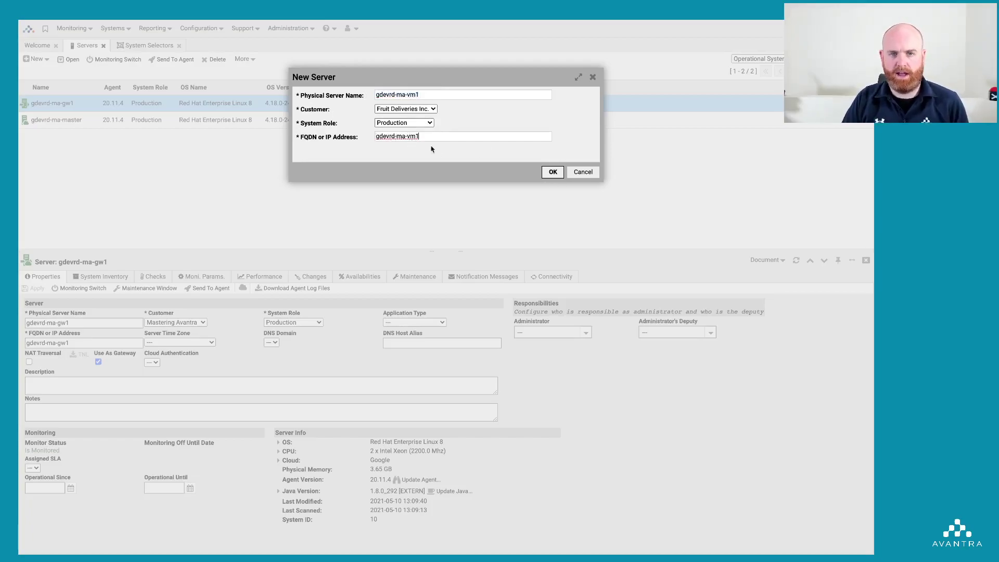
{"action": "left_click", "coordinate": [553, 172]}
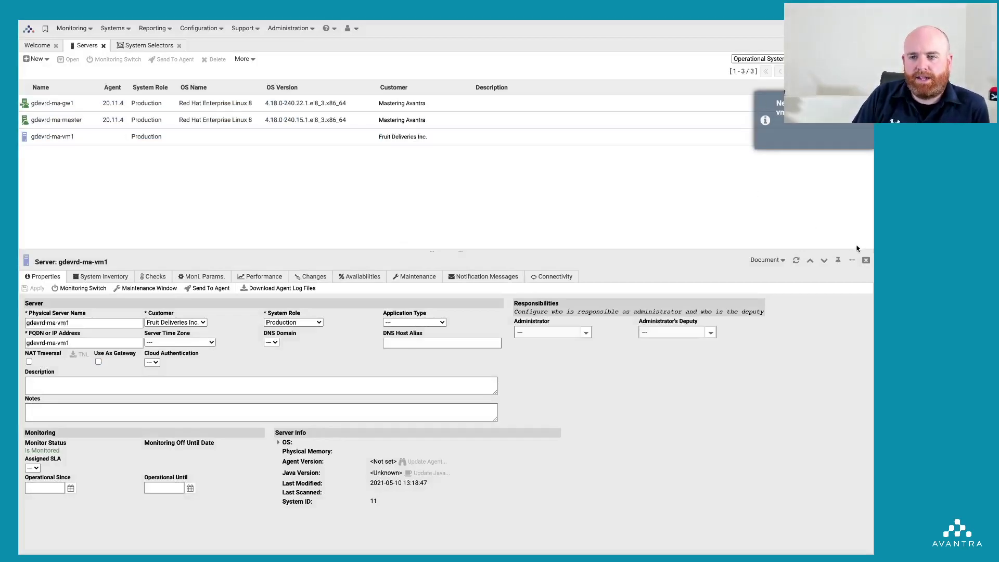
- Reopen server gdevrd-ma-vm1, examine its connectivity, and refresh it to check its agent version in the properties
{"action": "left_click", "coordinate": [866, 261]}
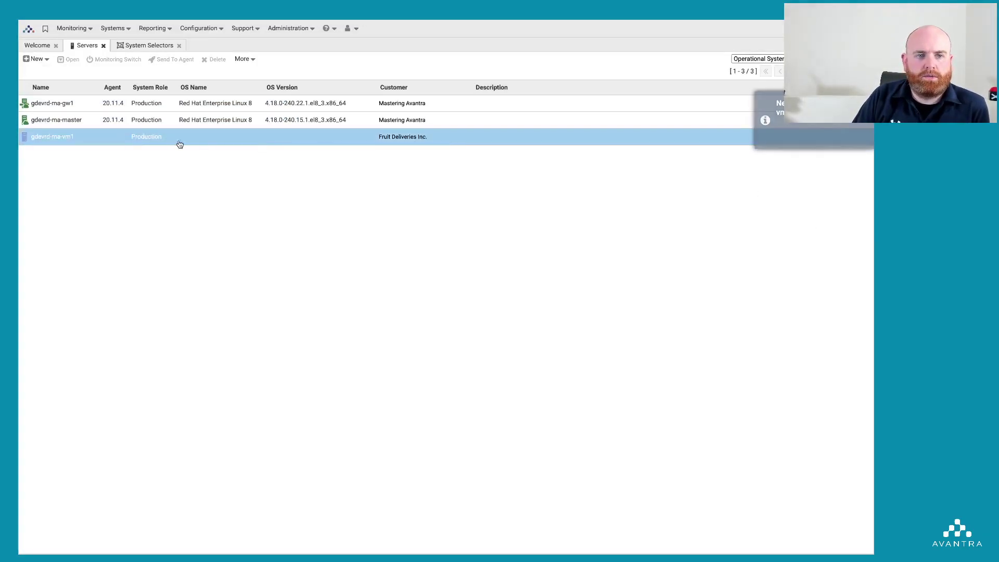
{"action": "left_click", "coordinate": [367, 137]}
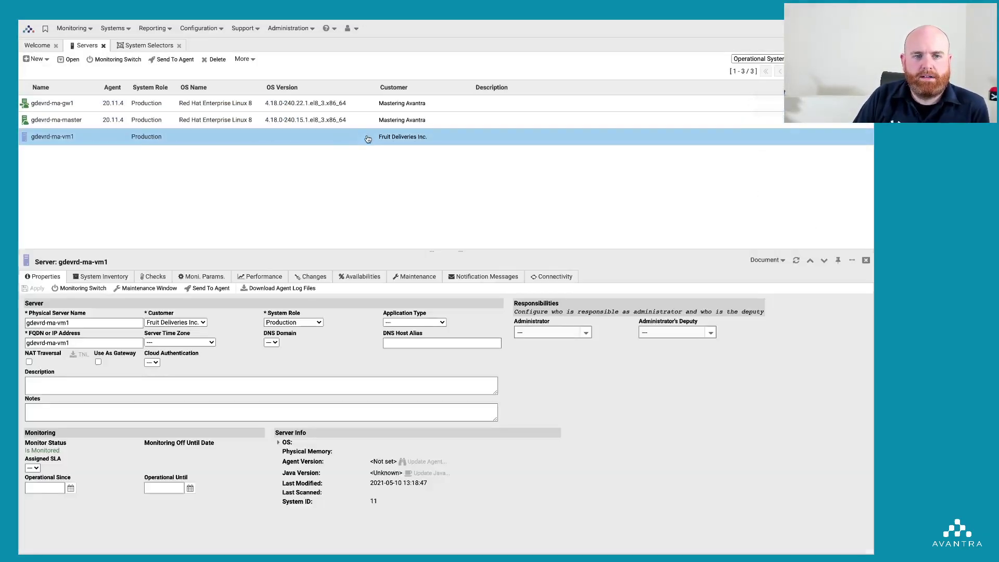
{"action": "left_click", "coordinate": [553, 277]}
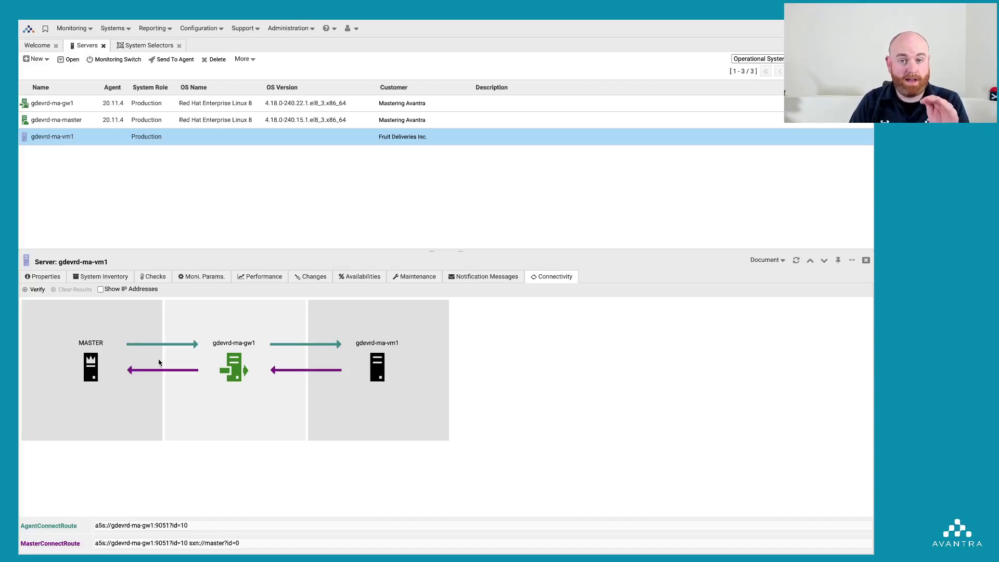
{"action": "left_click", "coordinate": [795, 261]}
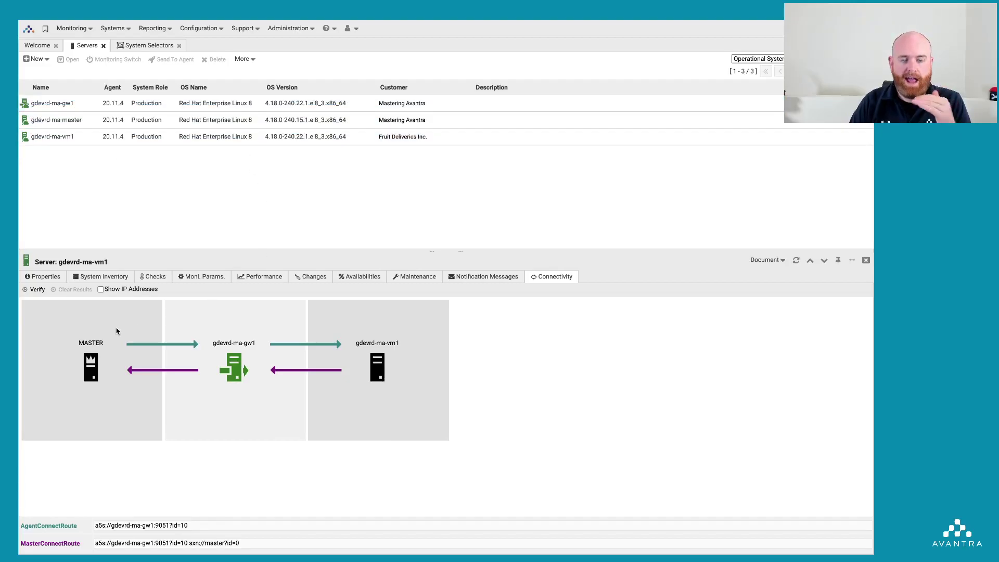
{"action": "left_click", "coordinate": [46, 277]}
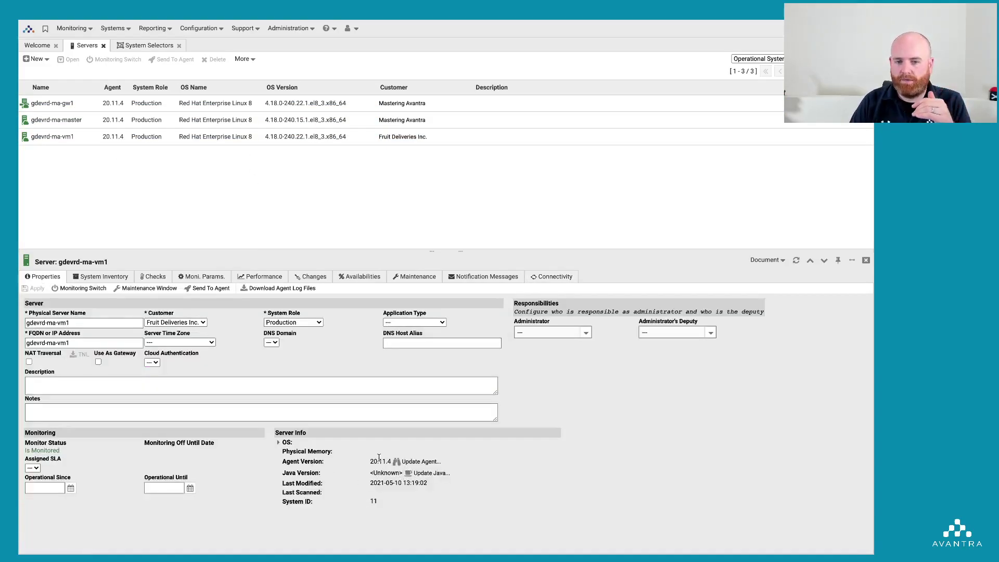